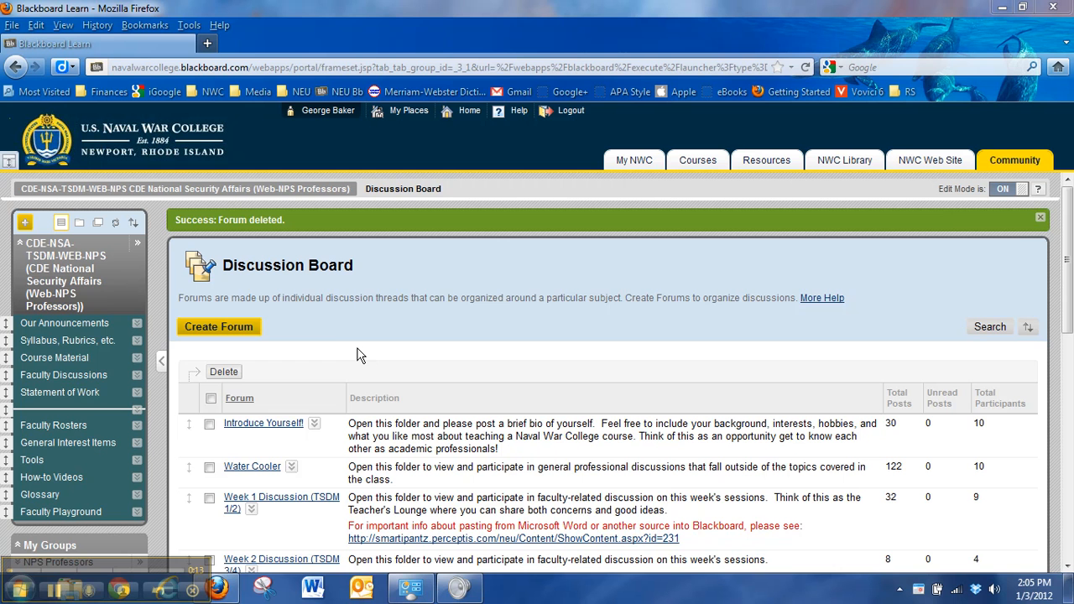
Start a new forum on the Faculty Discussions board and name it "Week XX Discussion".
{"action": "left_click", "coordinate": [62, 377]}
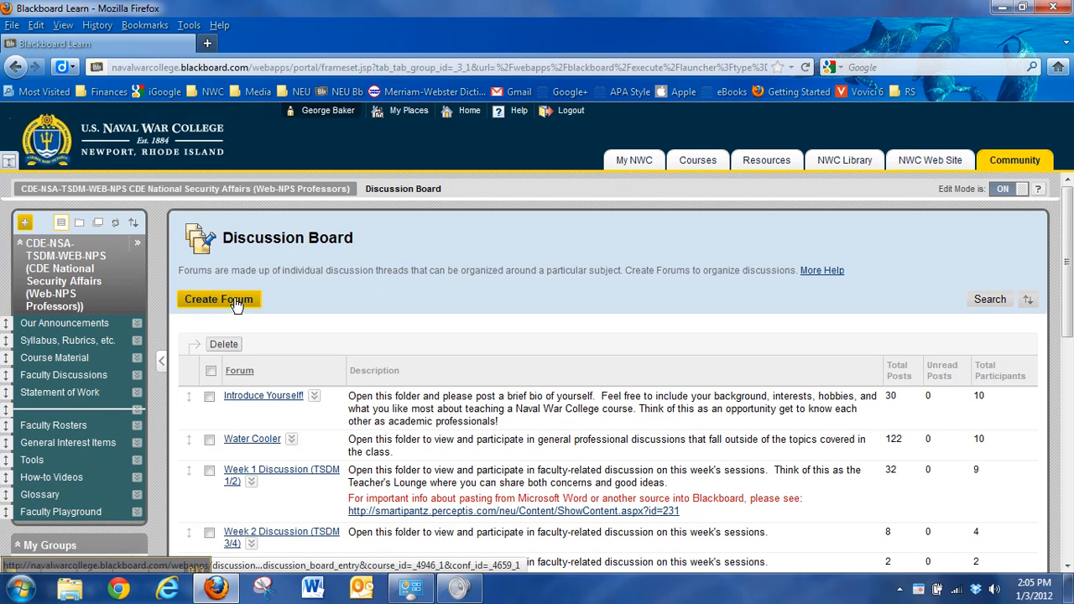
{"action": "left_click", "coordinate": [238, 304]}
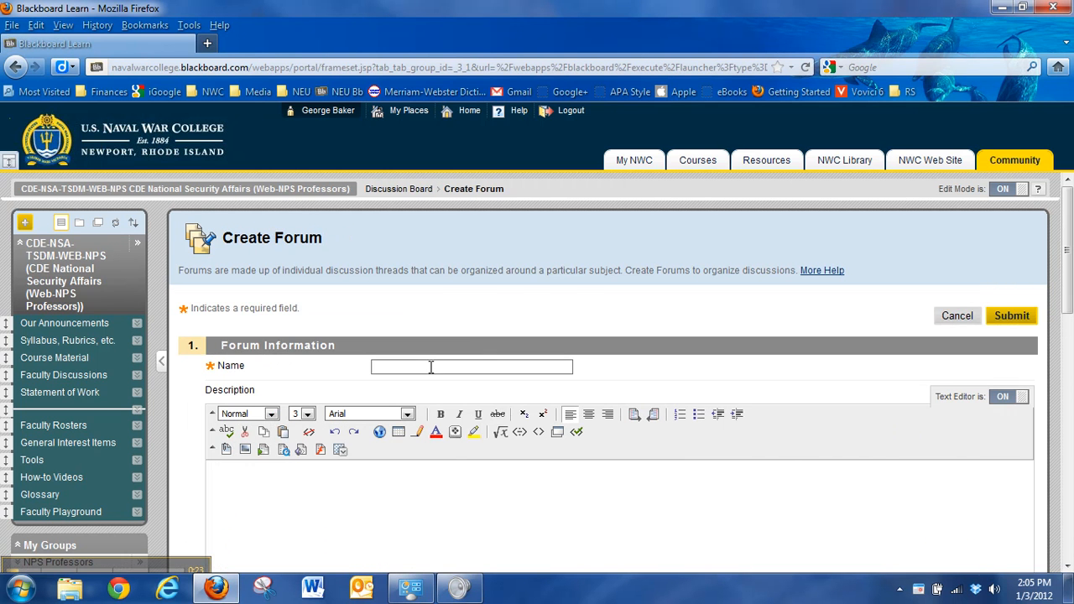
{"action": "left_click", "coordinate": [439, 367]}
{"action": "type", "text": "W"}
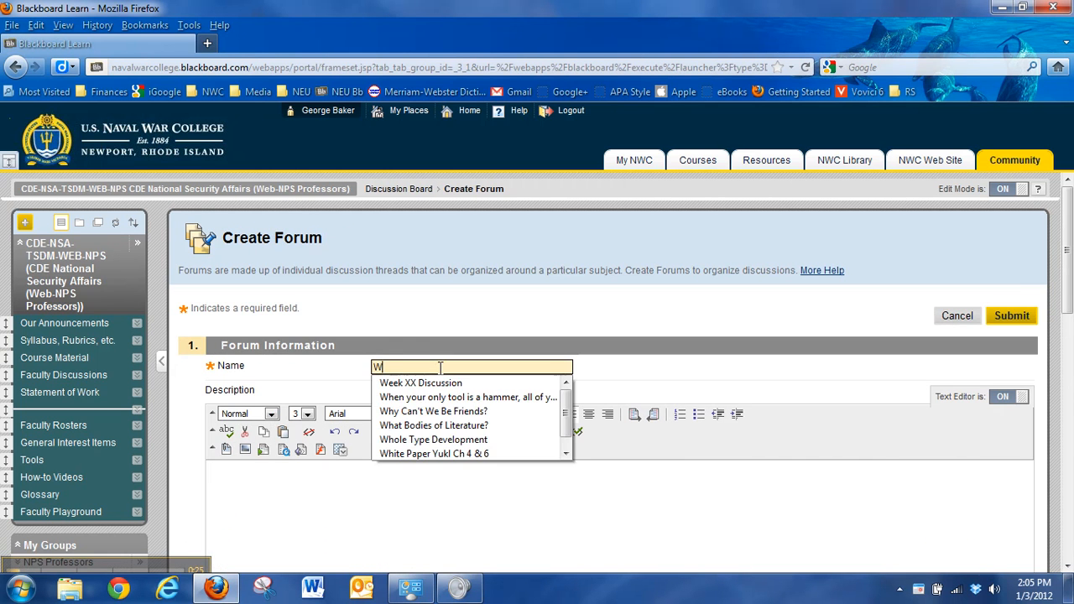
{"action": "type", "text": "e"}
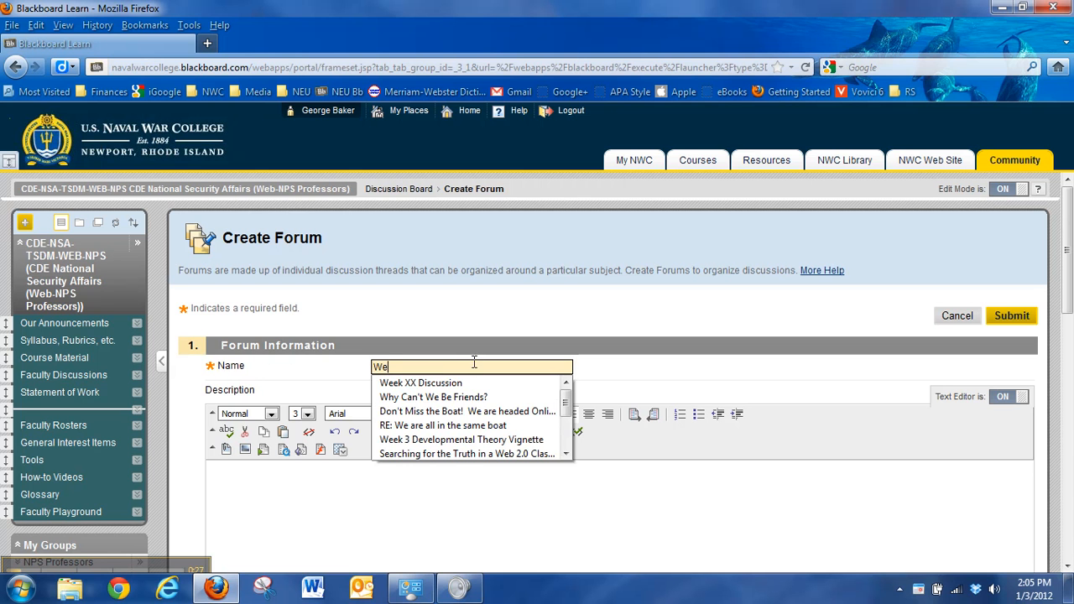
{"action": "left_click", "coordinate": [457, 383]}
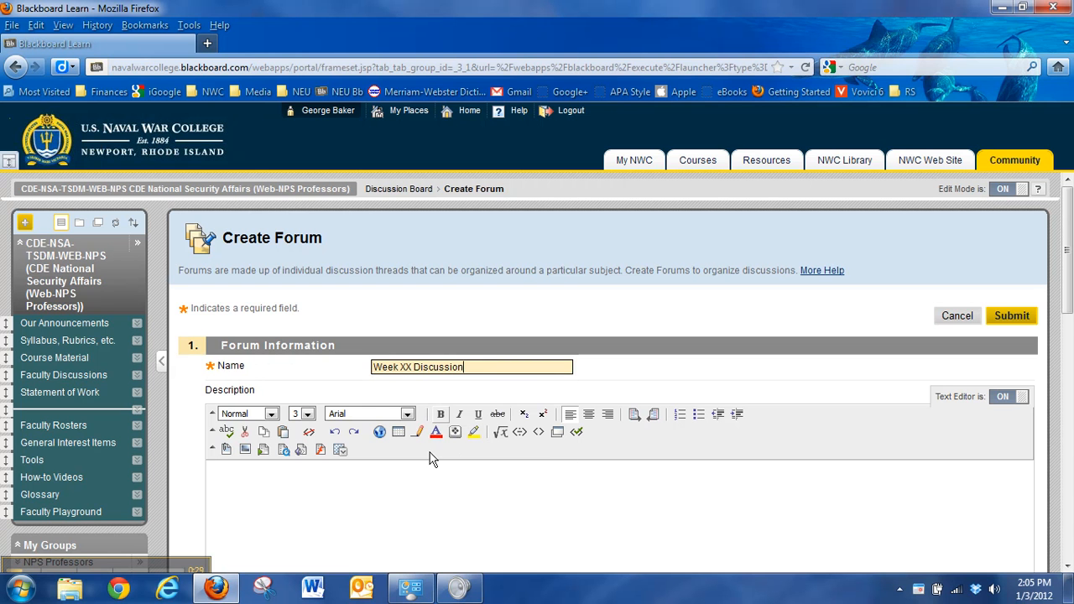
{"action": "left_click", "coordinate": [406, 498]}
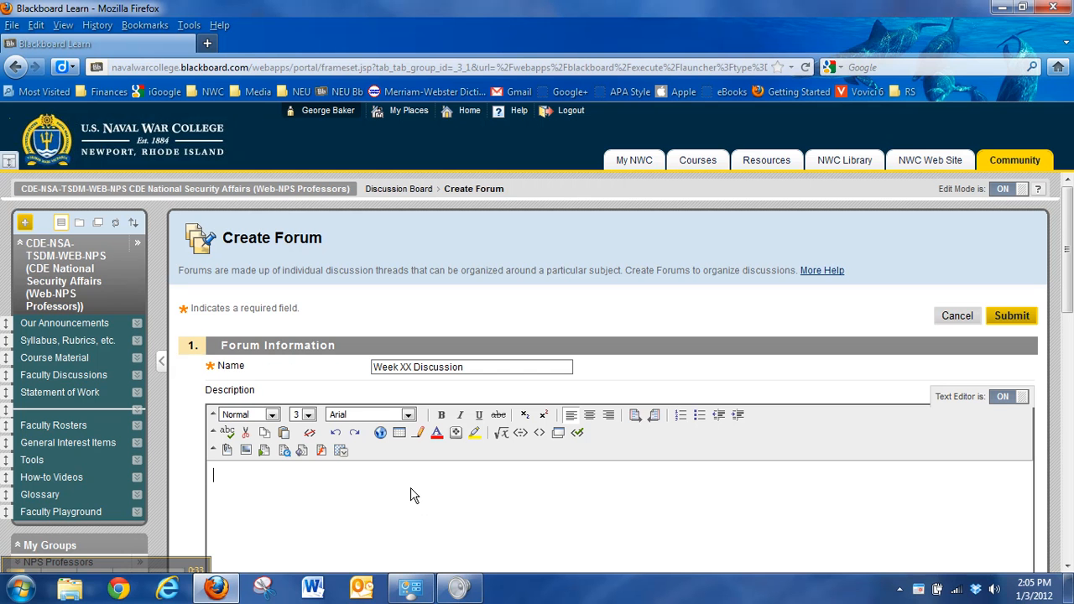
{"action": "type", "text": "C:\\Users\\Bud\\Videos\\Jing\\Bb_Discussion_Groups.mp4"}
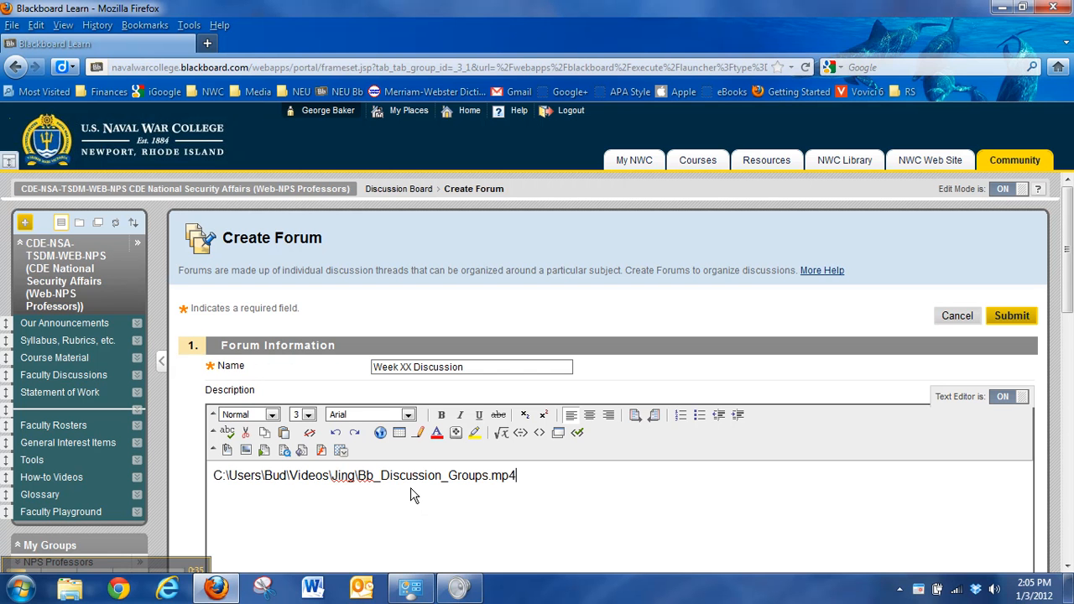
{"action": "left_click_drag", "start_coordinate": [530, 476], "coordinate": [502, 476]}
{"action": "left_click_drag", "start_coordinate": [442, 493], "coordinate": [160, 509]}
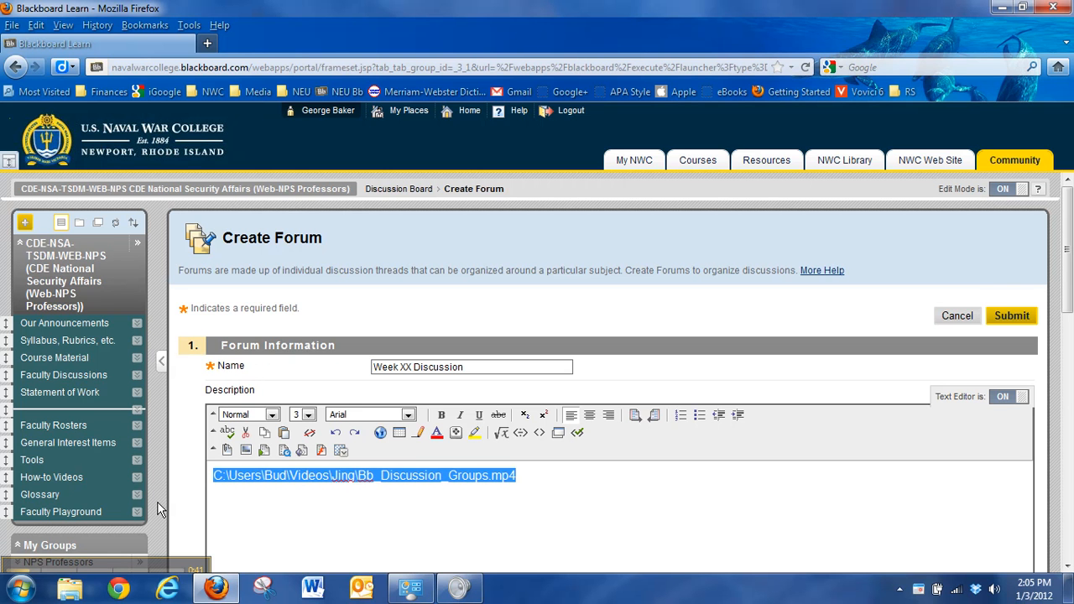
Enter "How many ways are there to skin a cat?" as the forum description and copy that text.
{"action": "type", "text": "How ma"}
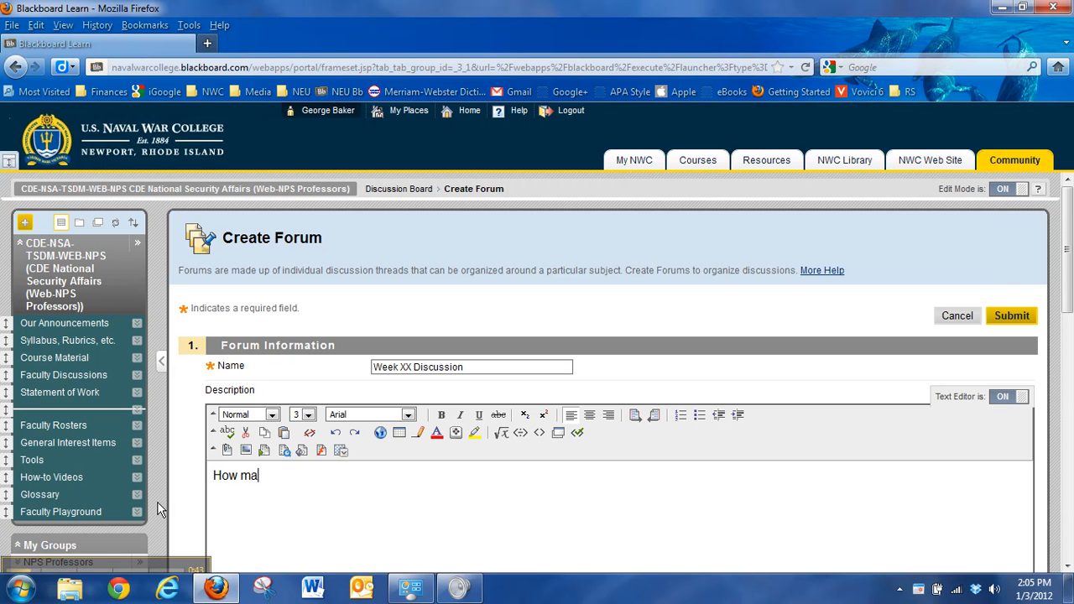
{"action": "type", "text": "ny ways are there to "}
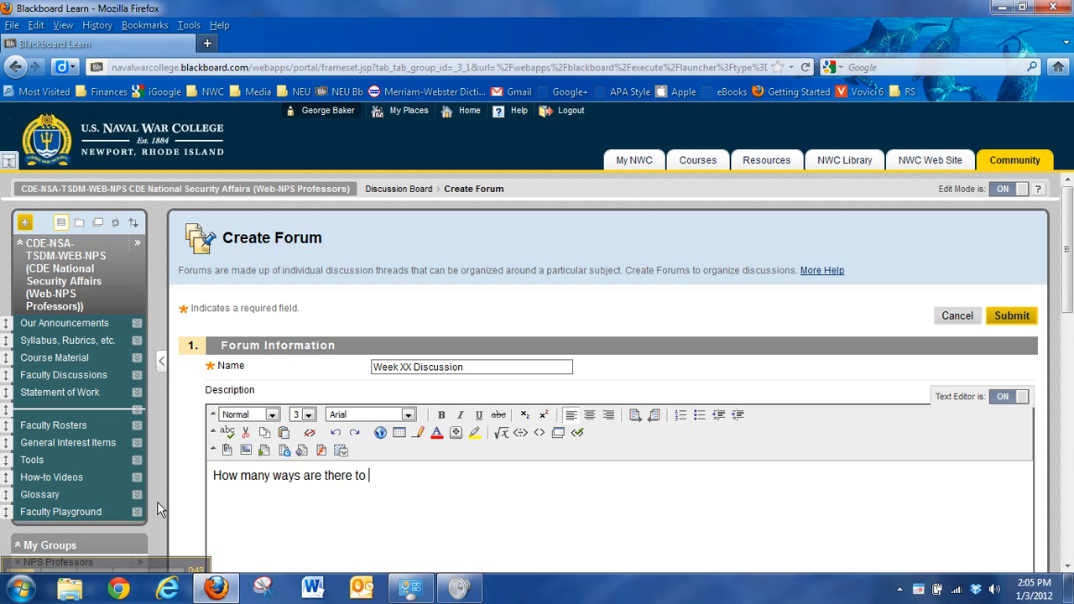
{"action": "type", "text": "skin a cat?"}
{"action": "left_click_drag", "start_coordinate": [450, 490], "coordinate": [190, 478]}
{"action": "key", "text": "ctrl+c"}
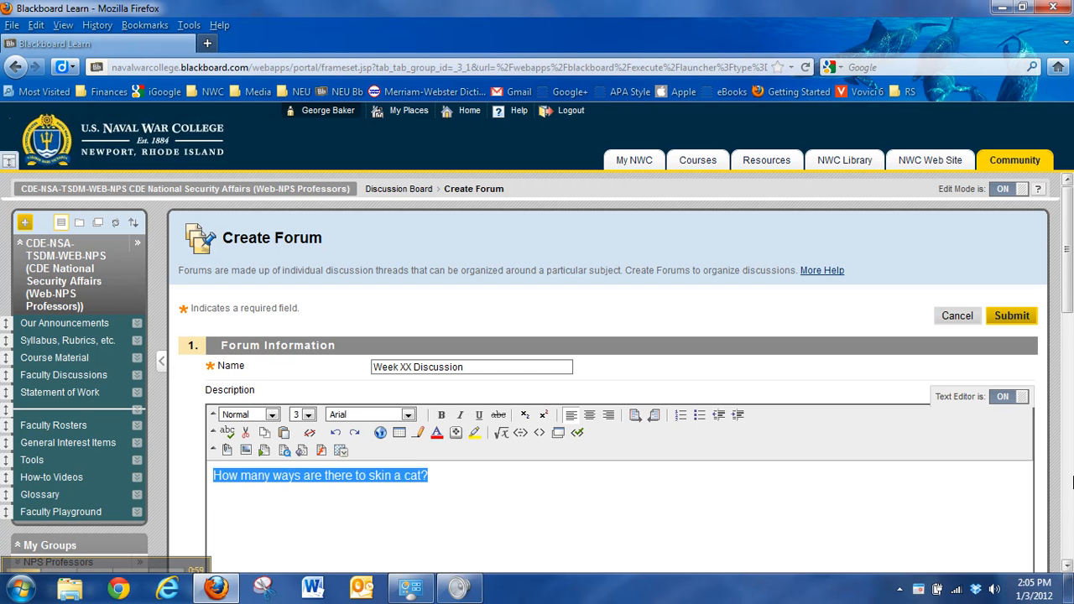
Let authors edit their own published posts and members subscribe to threads, and submit the new forum.
{"action": "left_click_drag", "start_coordinate": [1067, 285], "coordinate": [1066, 515]}
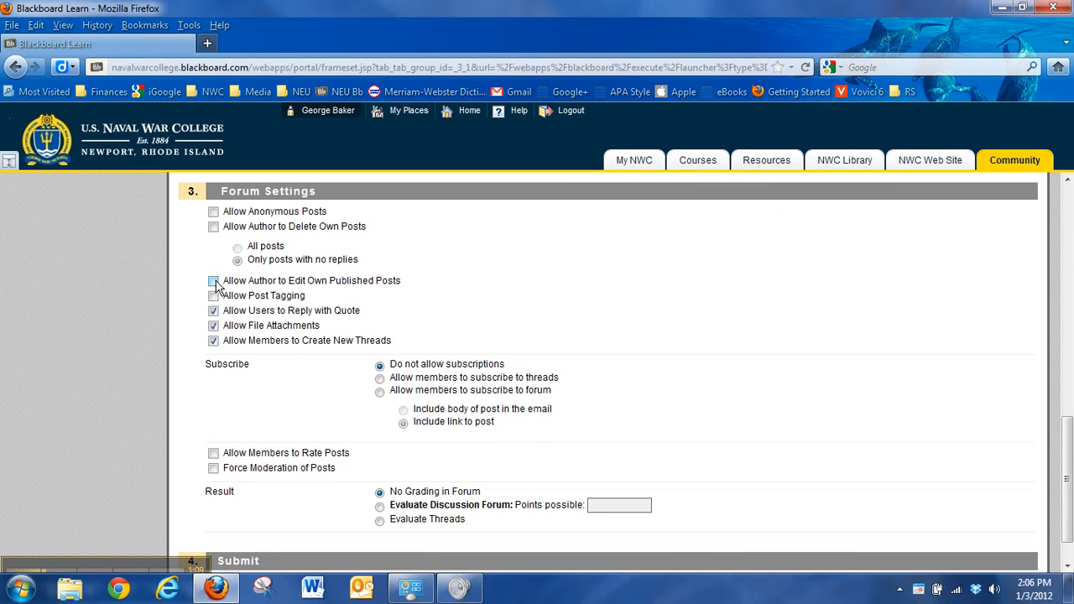
{"action": "left_click", "coordinate": [214, 282]}
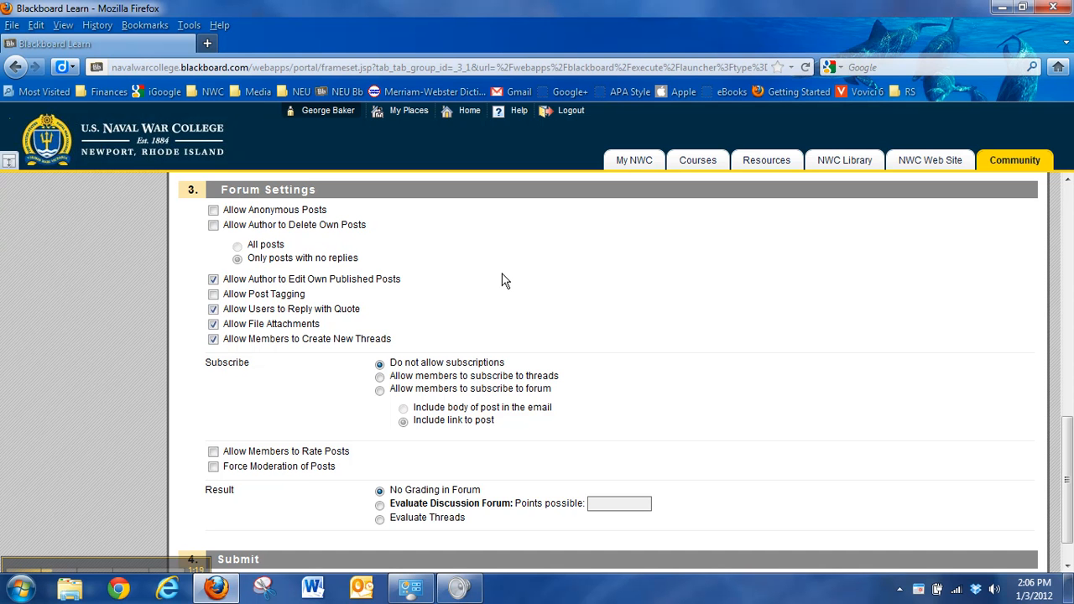
{"action": "left_click", "coordinate": [382, 379]}
{"action": "left_click_drag", "start_coordinate": [1067, 440], "coordinate": [1068, 467]}
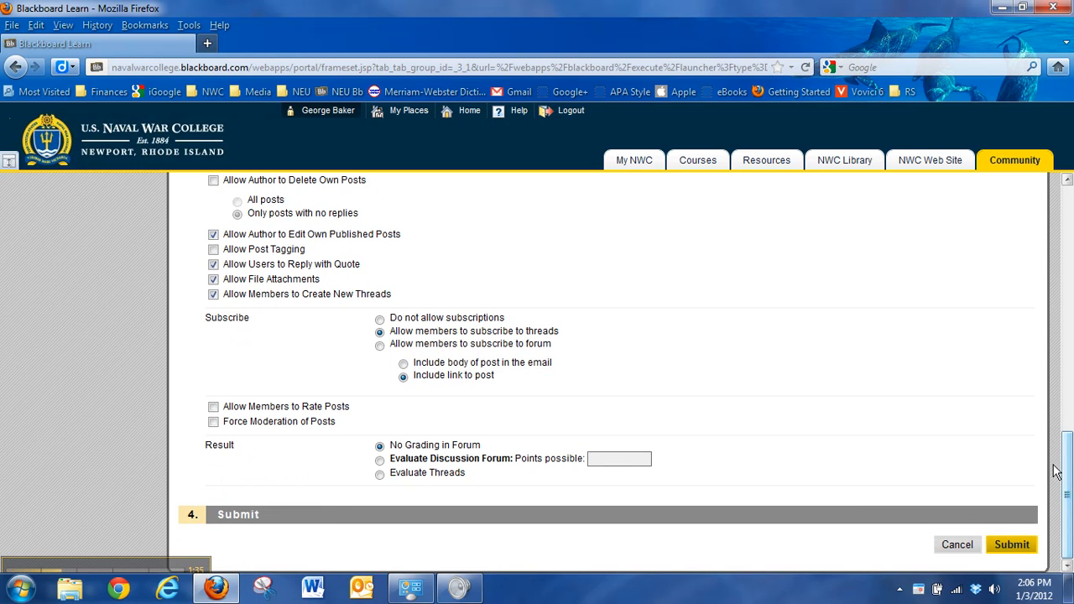
{"action": "left_click", "coordinate": [1009, 544]}
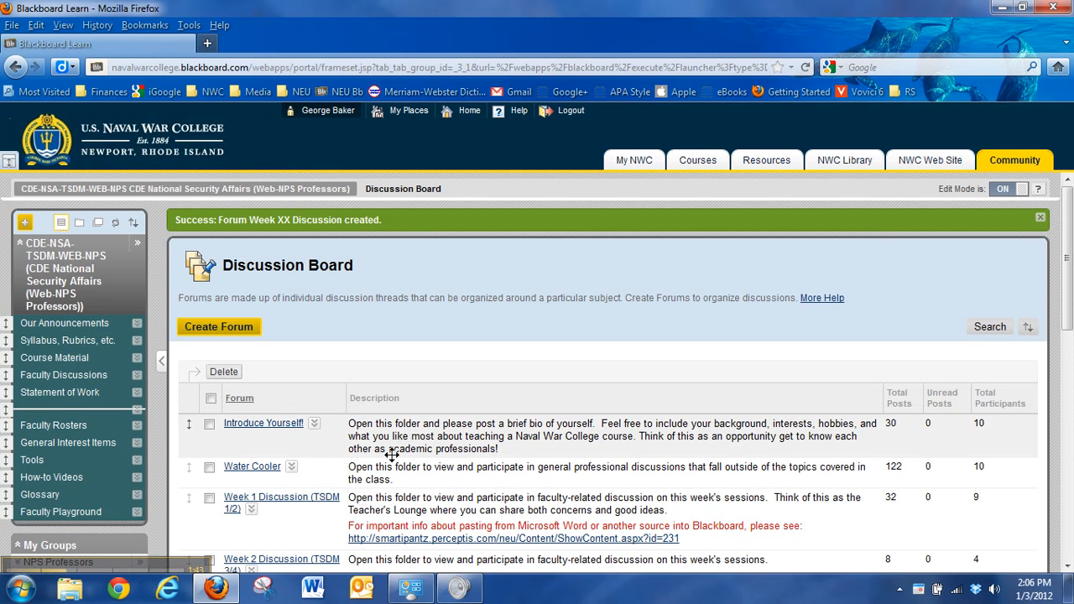
In the Week XX Discussion forum, post a thread titled "Group 1" plus its members' names, with the copied question as the message.
{"action": "left_click_drag", "start_coordinate": [1070, 289], "coordinate": [1071, 534]}
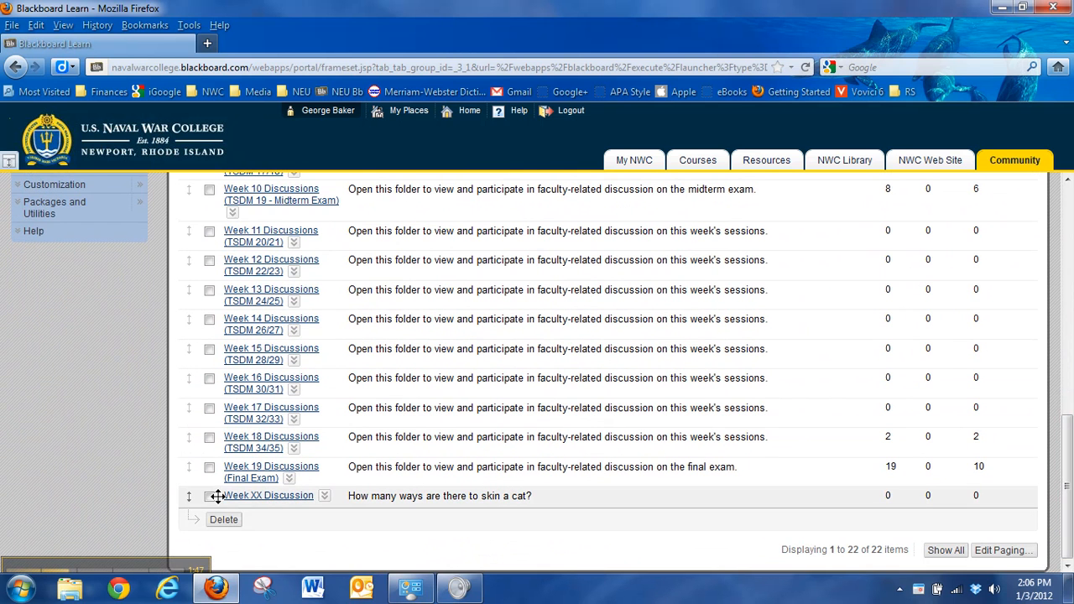
{"action": "left_click", "coordinate": [280, 497]}
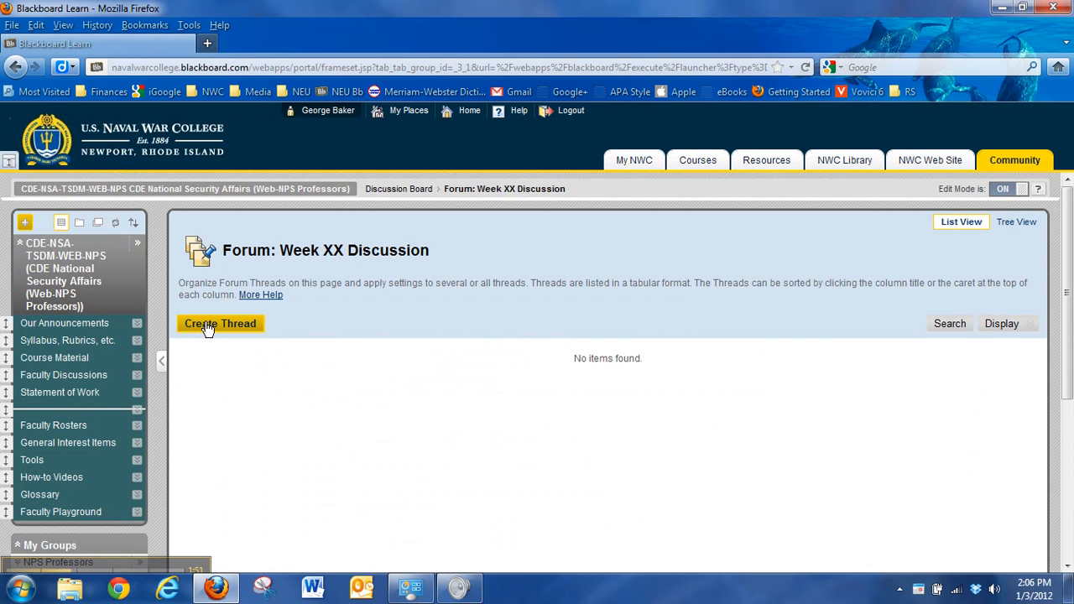
{"action": "left_click", "coordinate": [208, 328]}
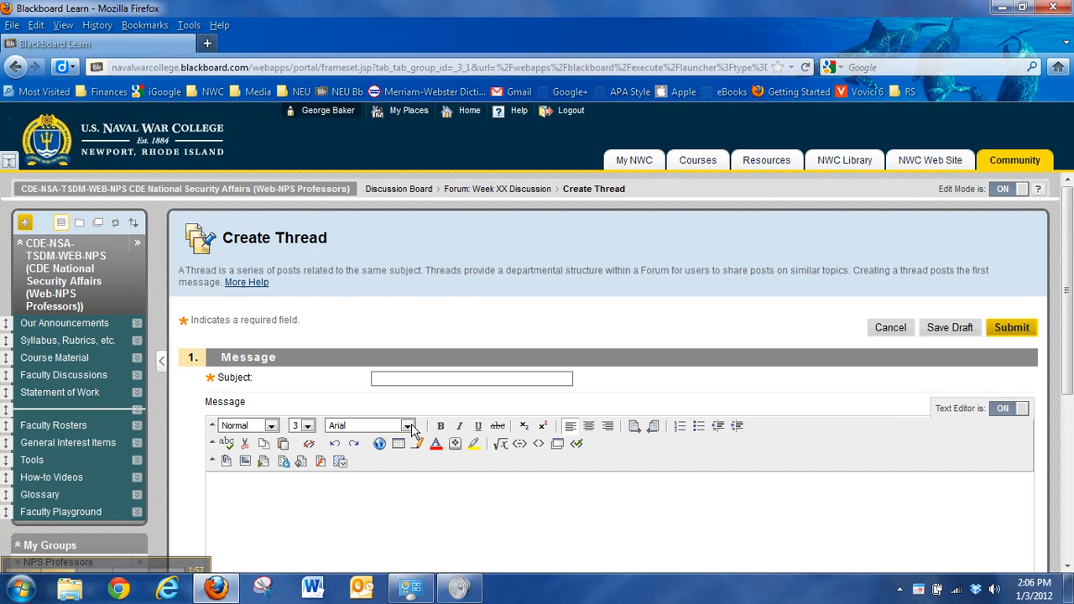
{"action": "left_click", "coordinate": [421, 379]}
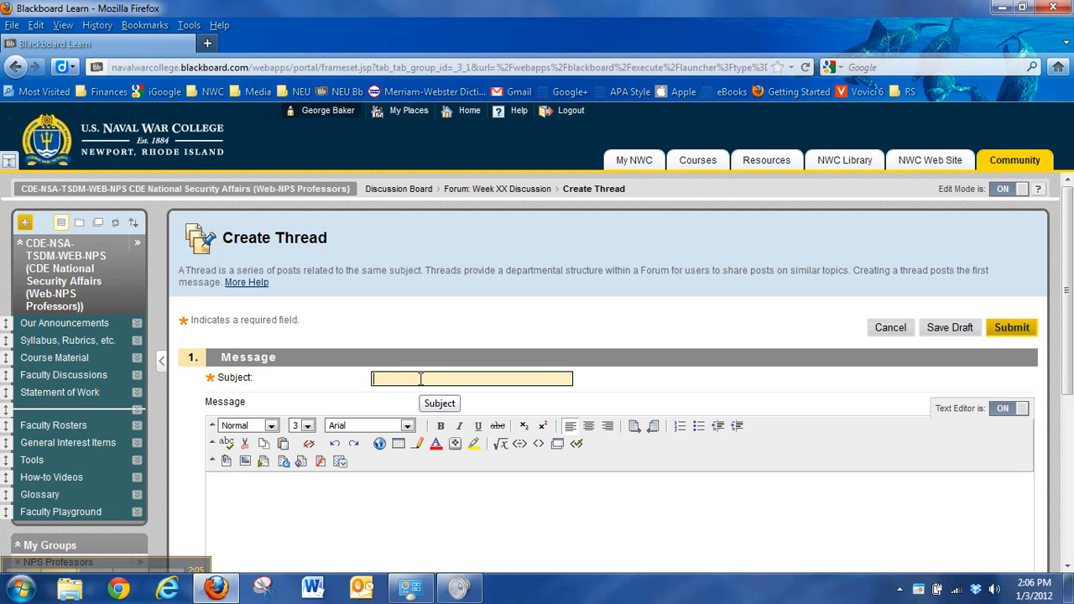
{"action": "type", "text": "Gr"}
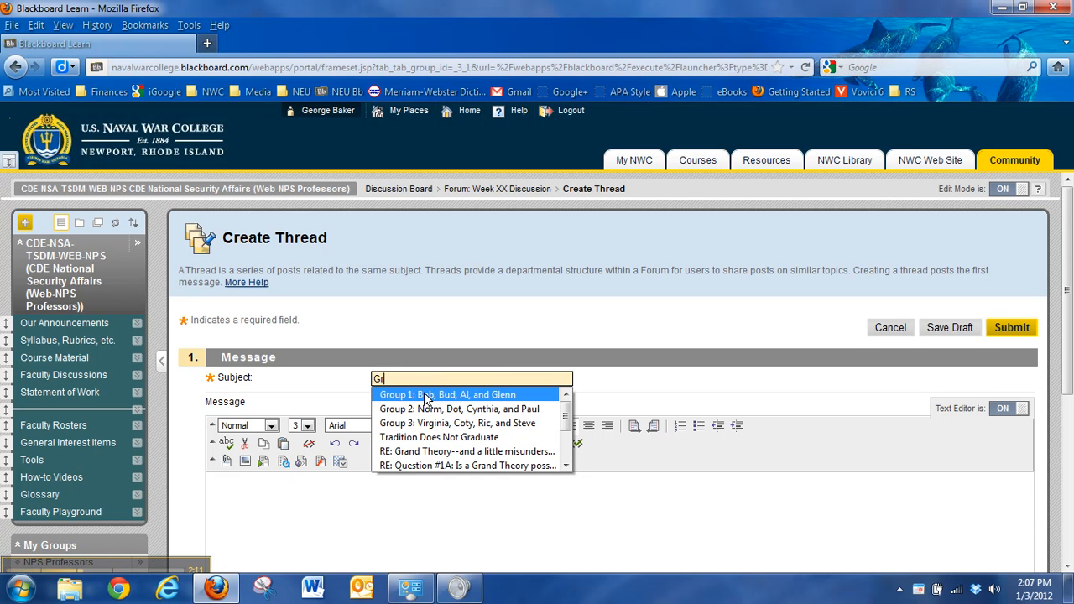
{"action": "left_click", "coordinate": [426, 395]}
{"action": "left_click", "coordinate": [340, 496]}
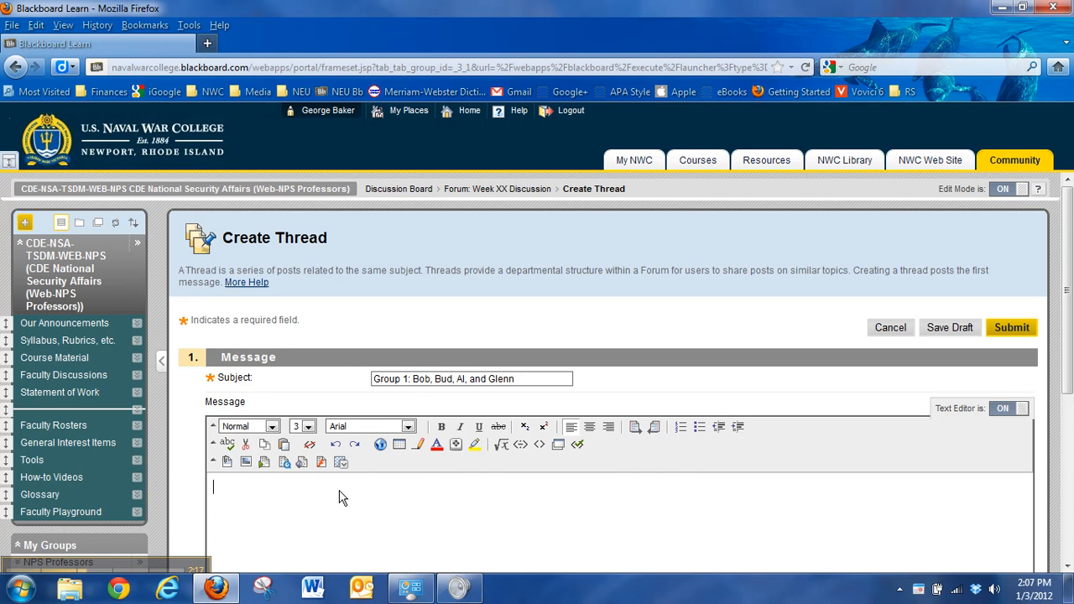
{"action": "key", "text": "ctrl+v"}
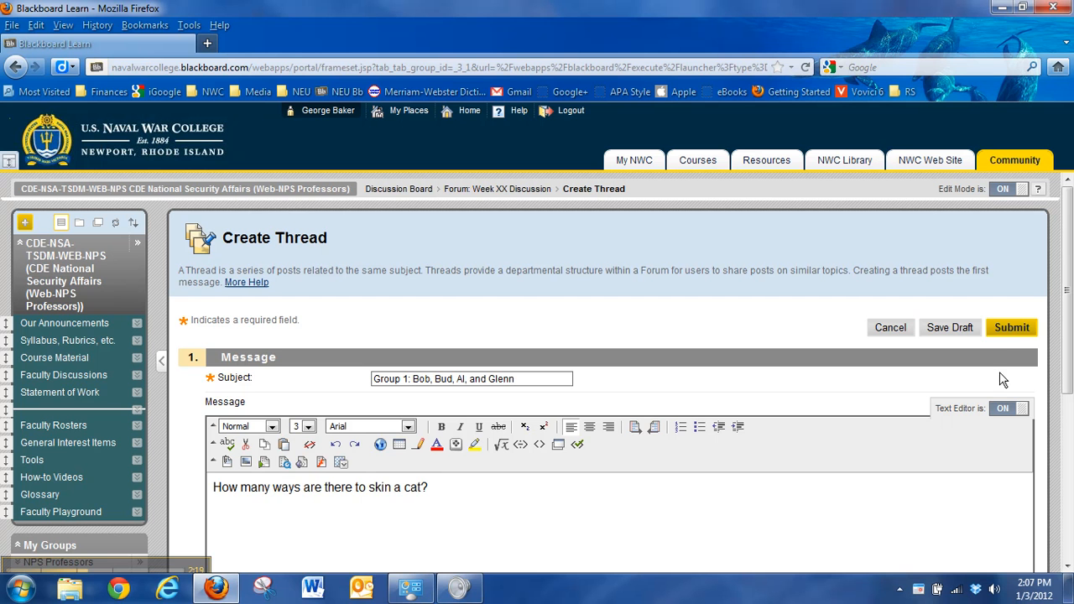
{"action": "left_click", "coordinate": [1012, 328]}
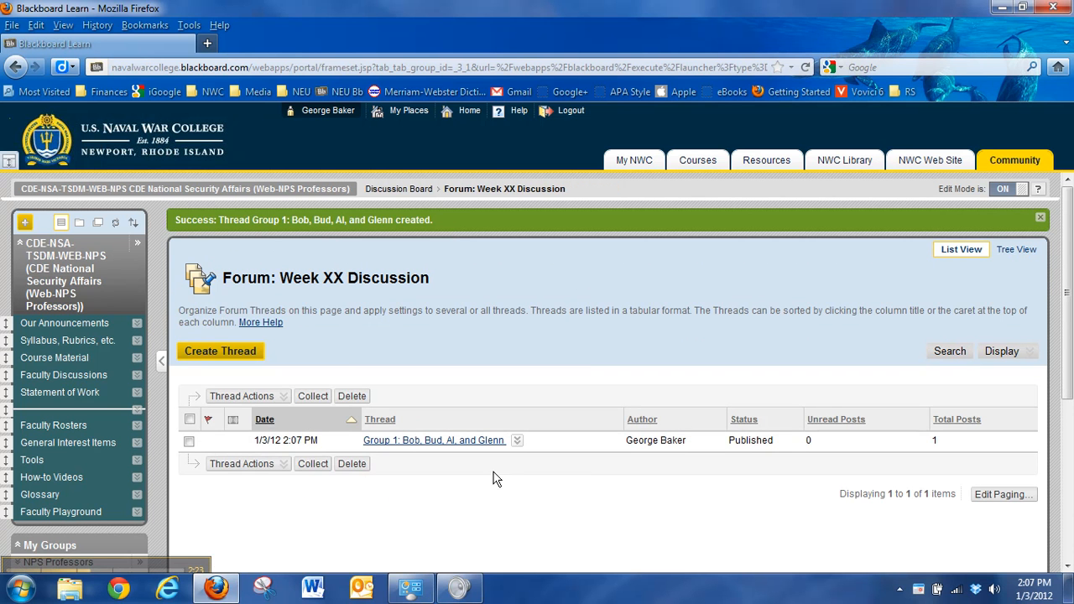
Post a second thread titled "Group 2" plus its members' names, with the message "How many ways are there to skin a cat?".
{"action": "left_click", "coordinate": [284, 463]}
{"action": "left_click", "coordinate": [216, 351]}
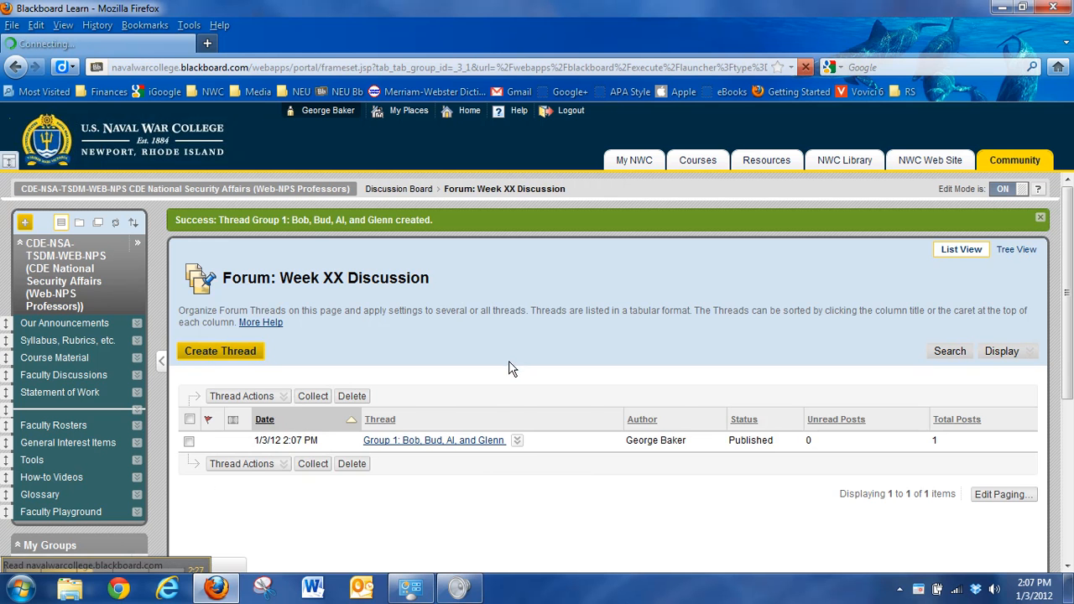
{"action": "left_click", "coordinate": [460, 377]}
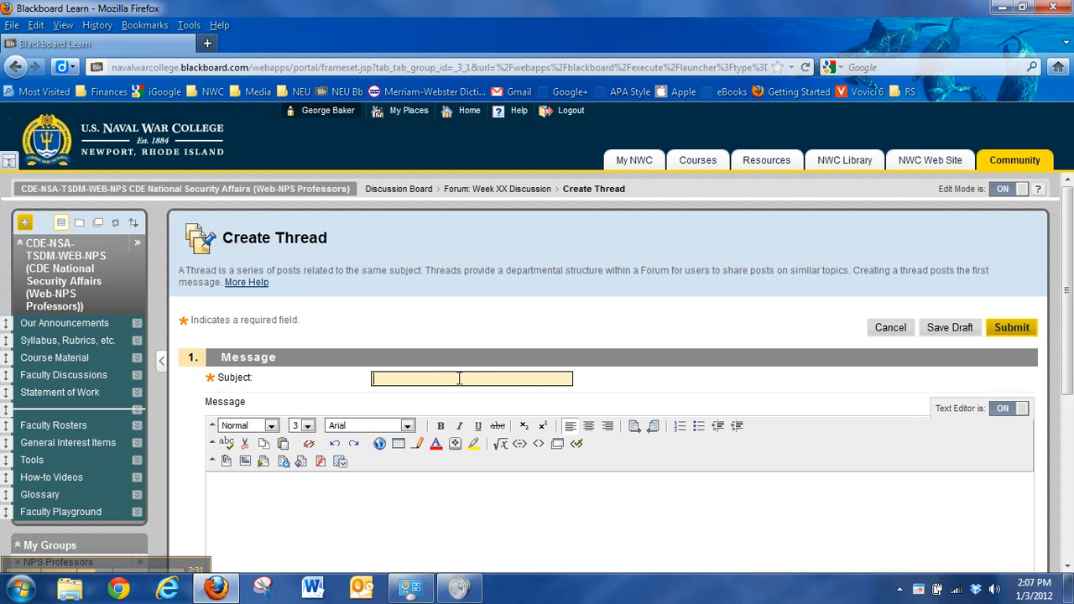
{"action": "type", "text": "G"}
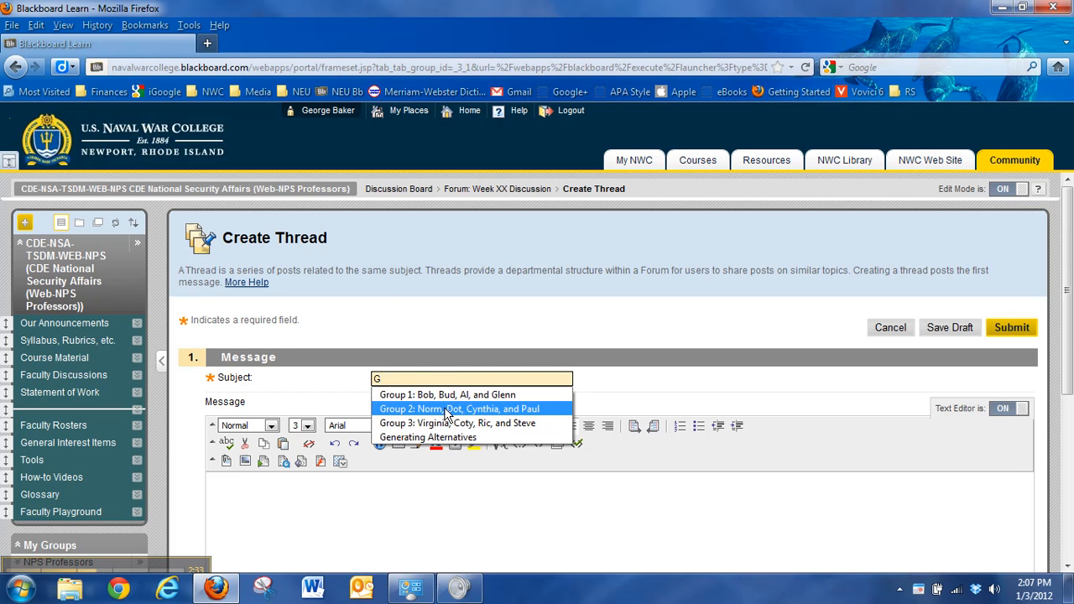
{"action": "left_click", "coordinate": [445, 410]}
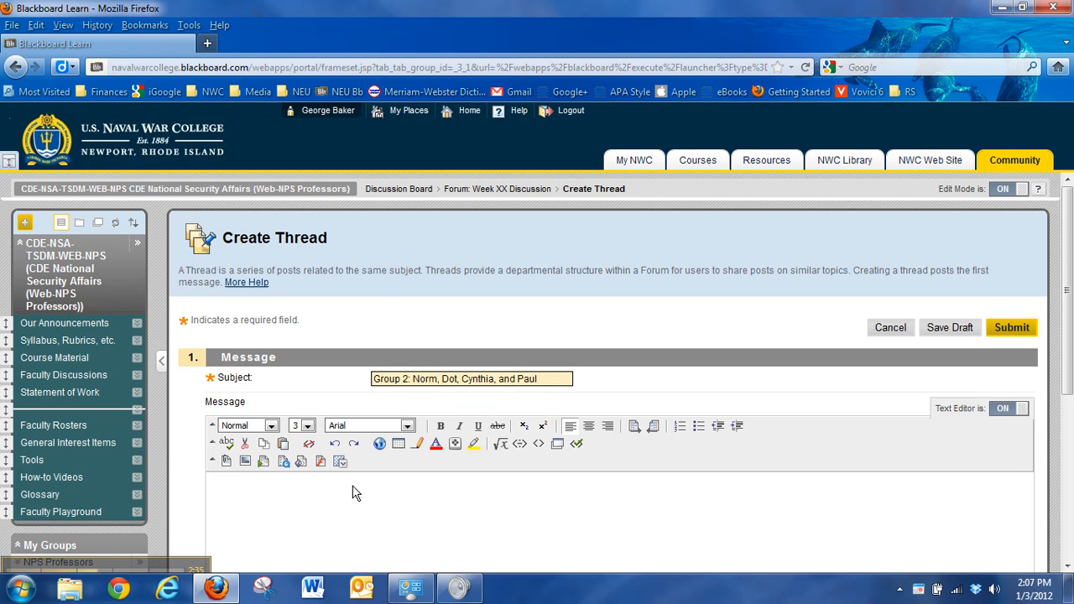
{"action": "left_click", "coordinate": [343, 495]}
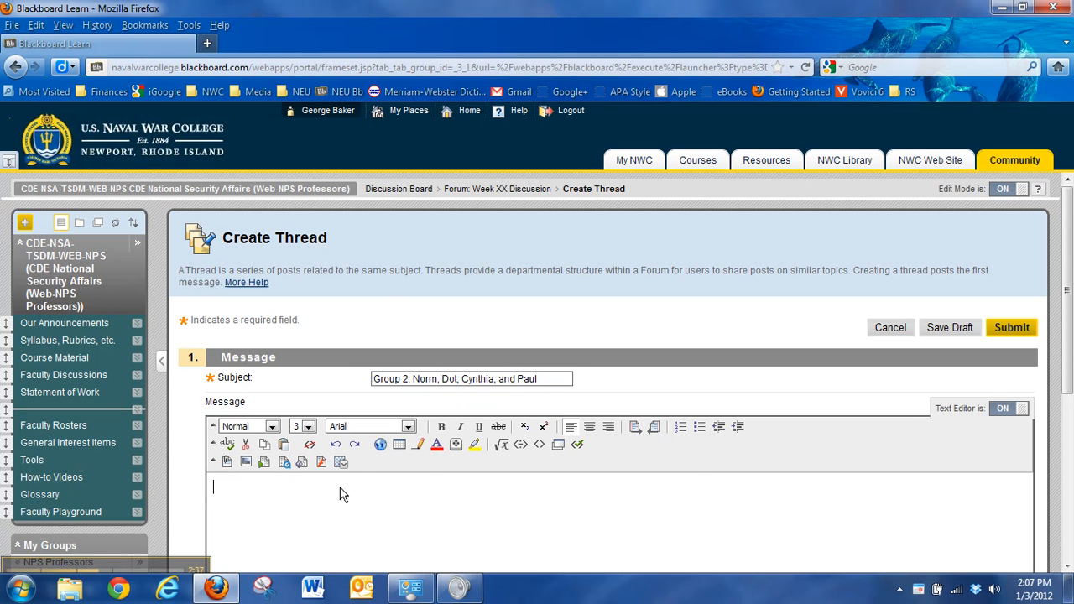
{"action": "type", "text": "How many ways are there to skin a cat?"}
{"action": "left_click", "coordinate": [1009, 327]}
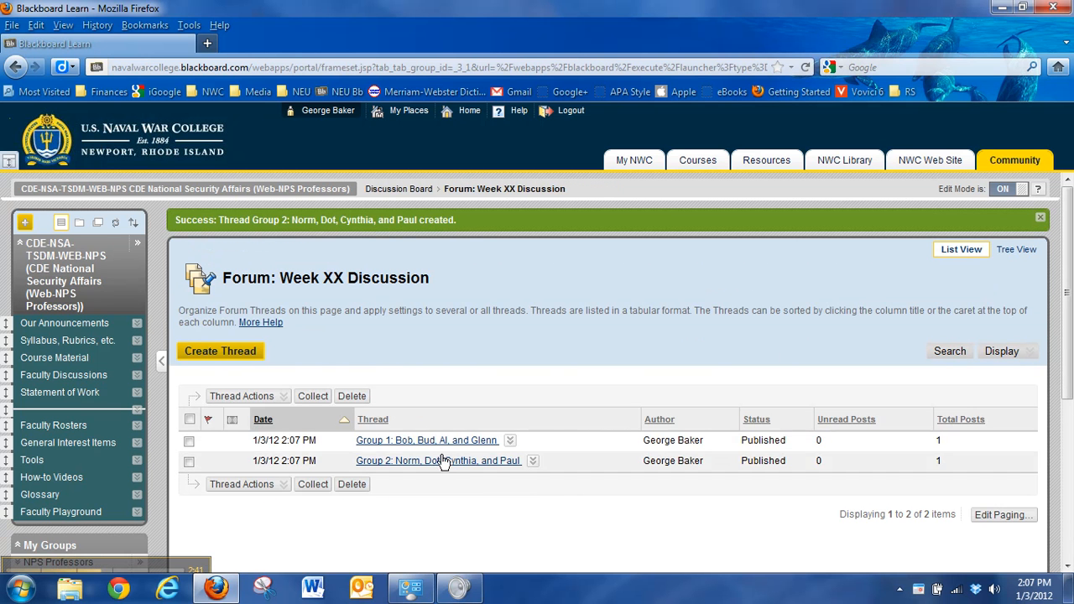
Post a third thread titled "Group 3" plus its members' names, with the message "How many ways are there to skin a cat?".
{"action": "left_click", "coordinate": [248, 355]}
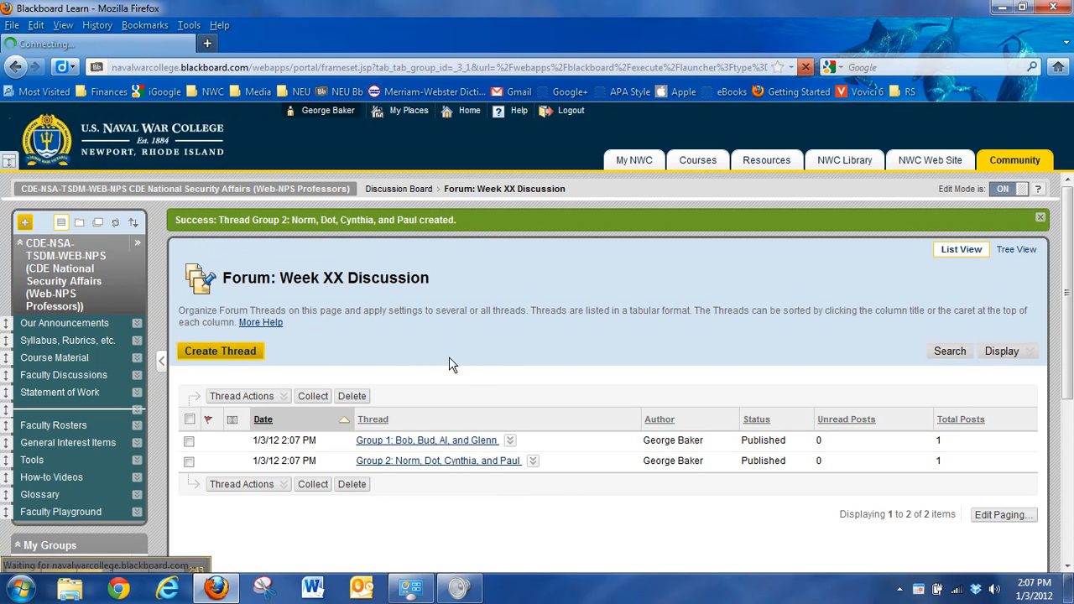
{"action": "left_click", "coordinate": [468, 378]}
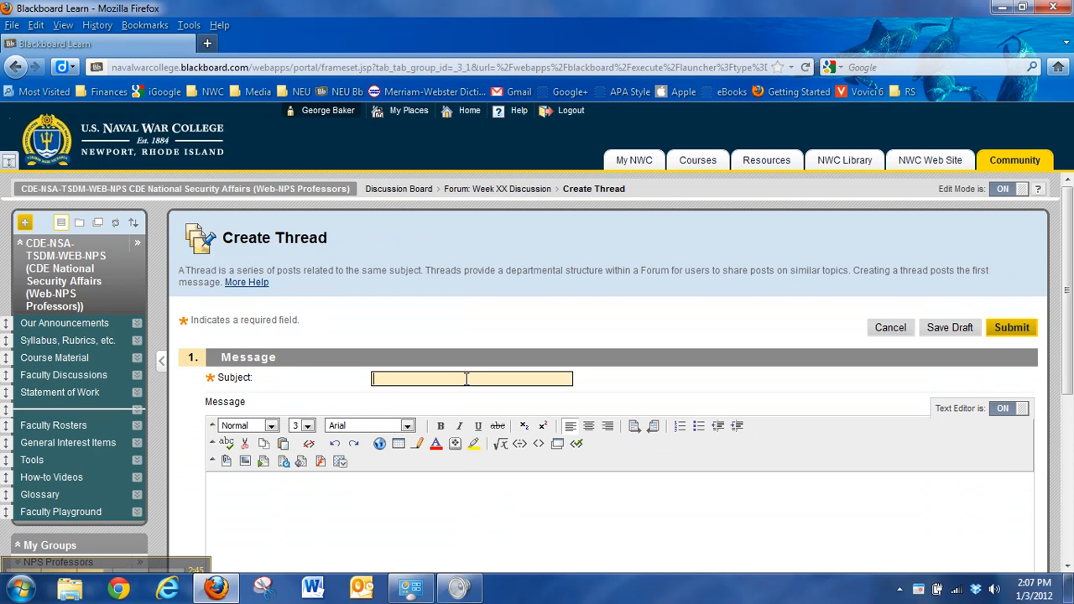
{"action": "type", "text": "G"}
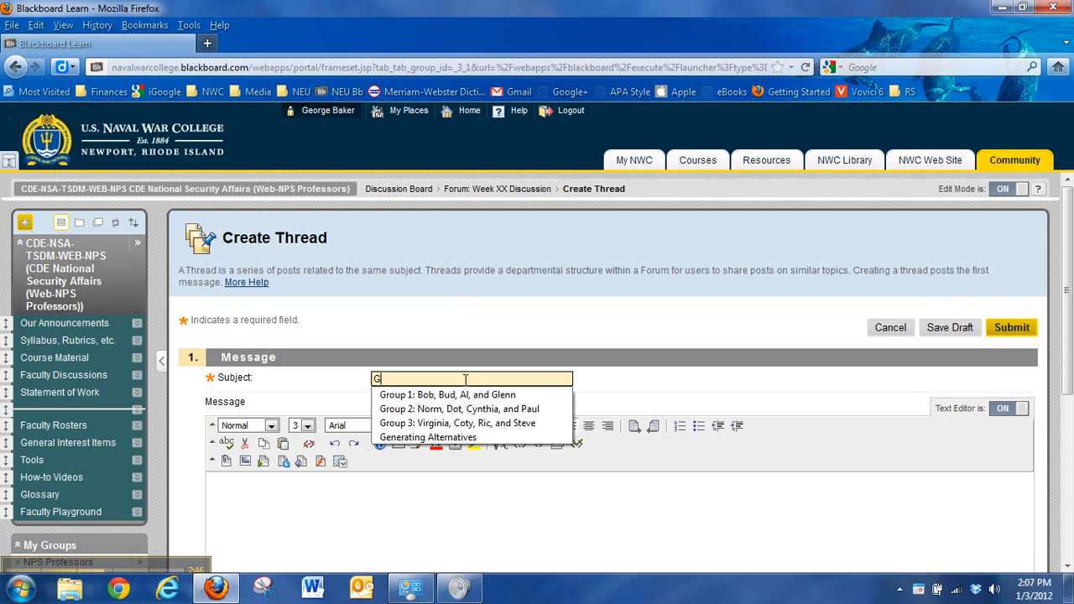
{"action": "left_click", "coordinate": [443, 424]}
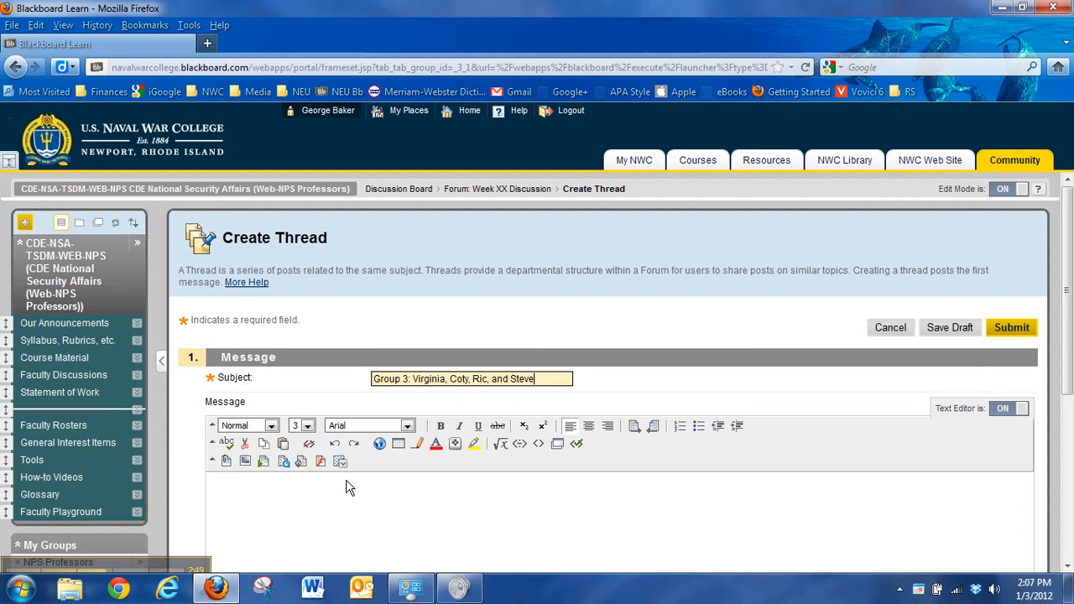
{"action": "left_click", "coordinate": [349, 486]}
{"action": "type", "text": "How many ways are there to skin a cat?"}
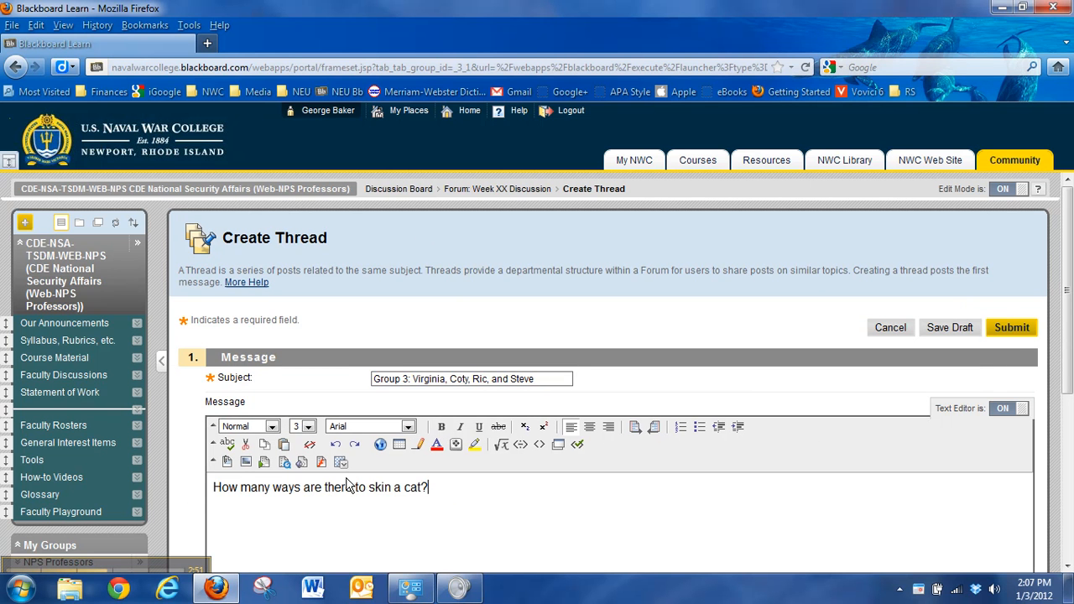
{"action": "left_click", "coordinate": [1011, 331]}
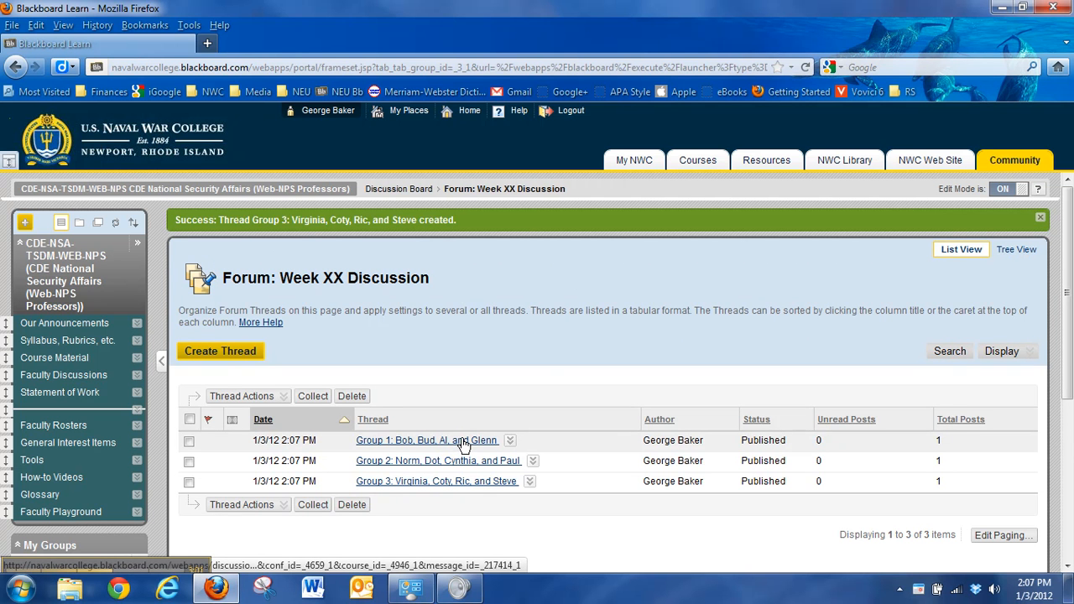
Go back to the Discussion Board, reopen the Week XX Discussion forum, and open its Group 1 thread.
{"action": "left_click", "coordinate": [399, 189]}
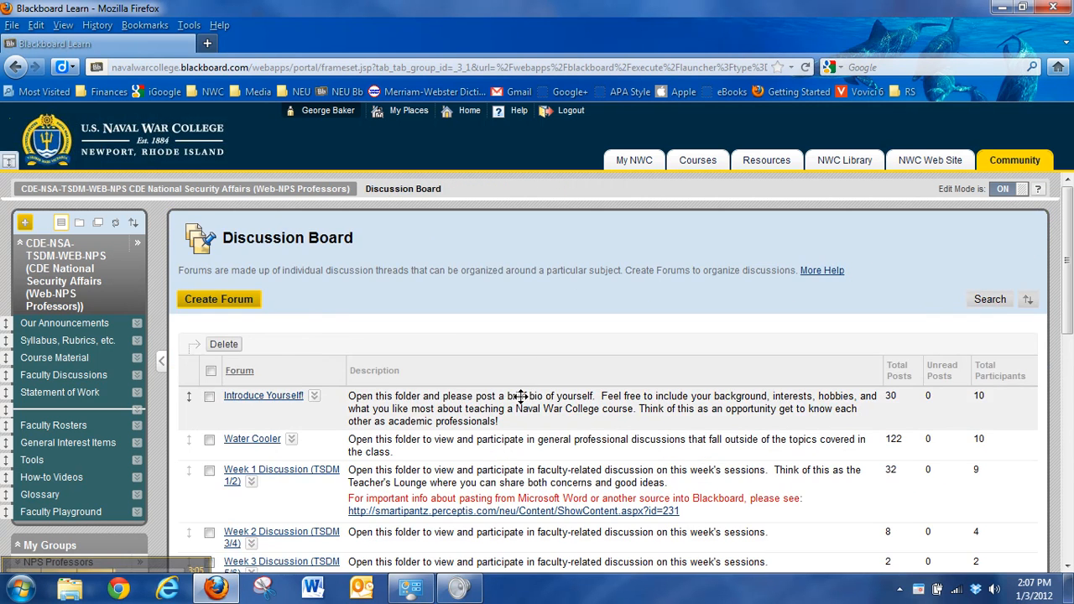
{"action": "scroll", "coordinate": [515, 396], "scroll_direction": "down", "scroll_amount": 5}
{"action": "scroll", "coordinate": [483, 413], "scroll_direction": "down", "scroll_amount": 5}
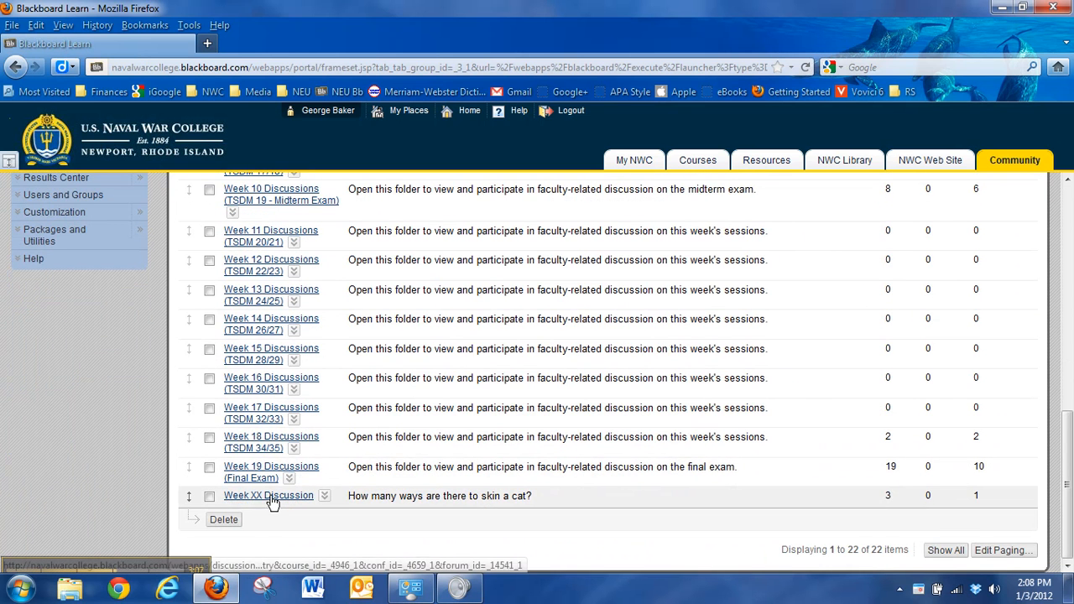
{"action": "left_click", "coordinate": [273, 496]}
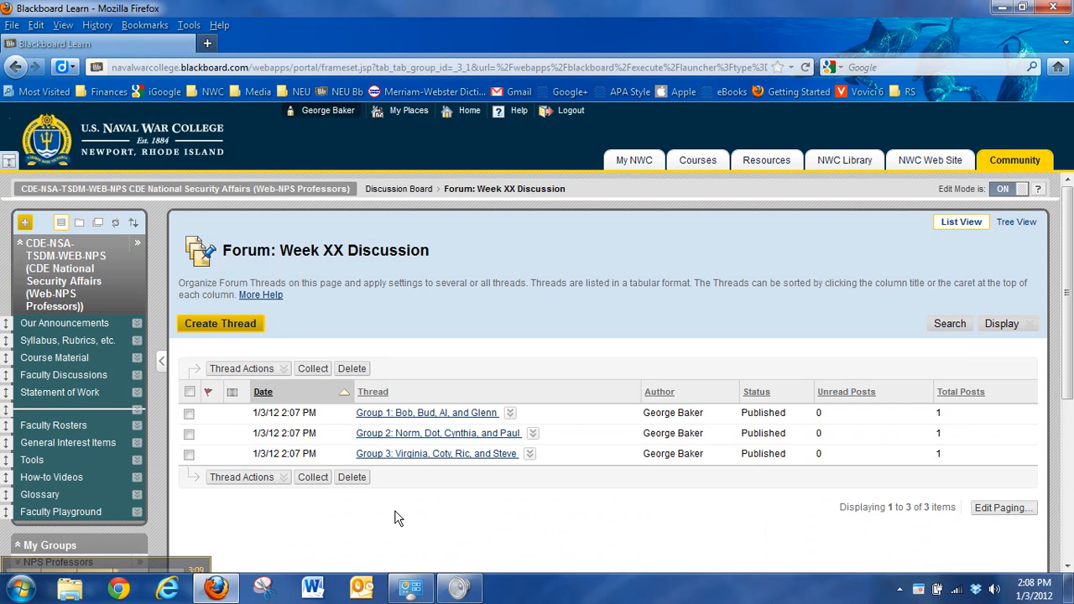
{"action": "left_click", "coordinate": [403, 413]}
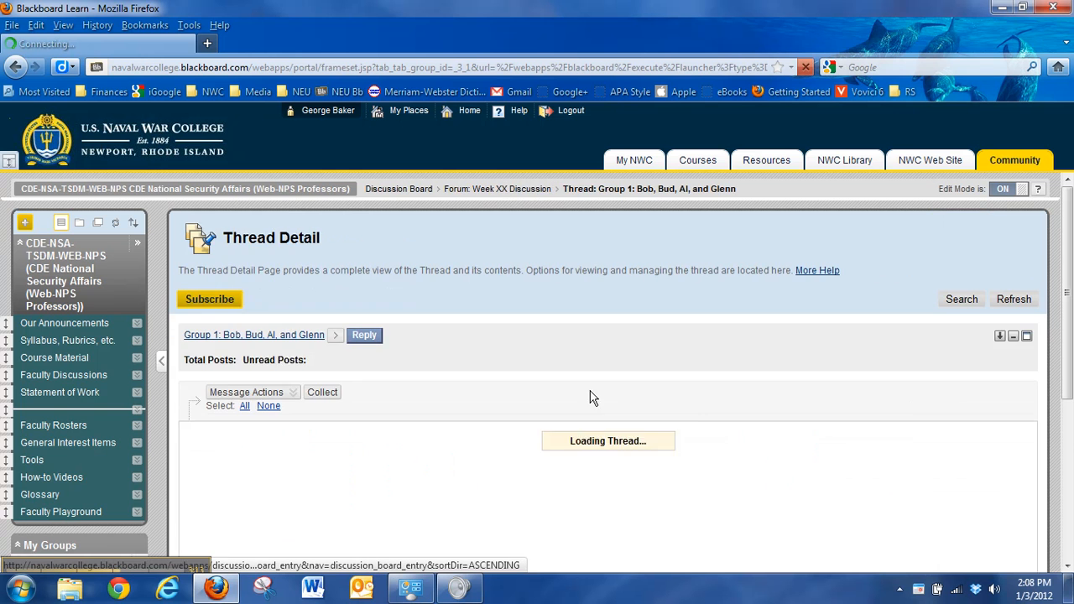
{"action": "scroll", "coordinate": [487, 424], "scroll_direction": "down", "scroll_amount": 4}
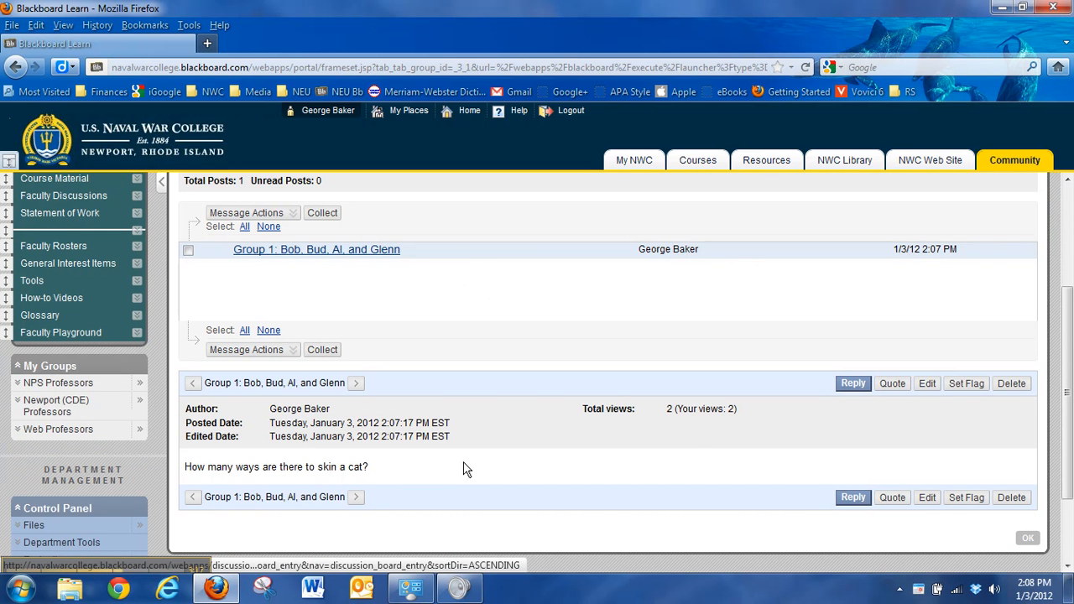
Start a reply to the Group 1 post with the message "As I recall, there are three ways to skin a cat.".
{"action": "left_click", "coordinate": [852, 385]}
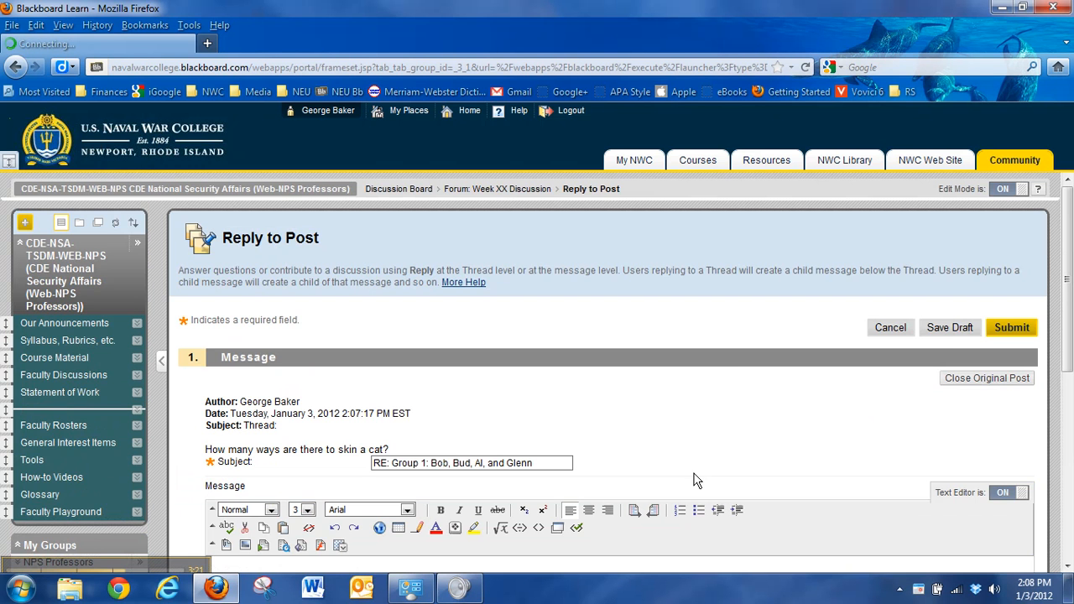
{"action": "scroll", "coordinate": [424, 436], "scroll_direction": "down", "scroll_amount": 4}
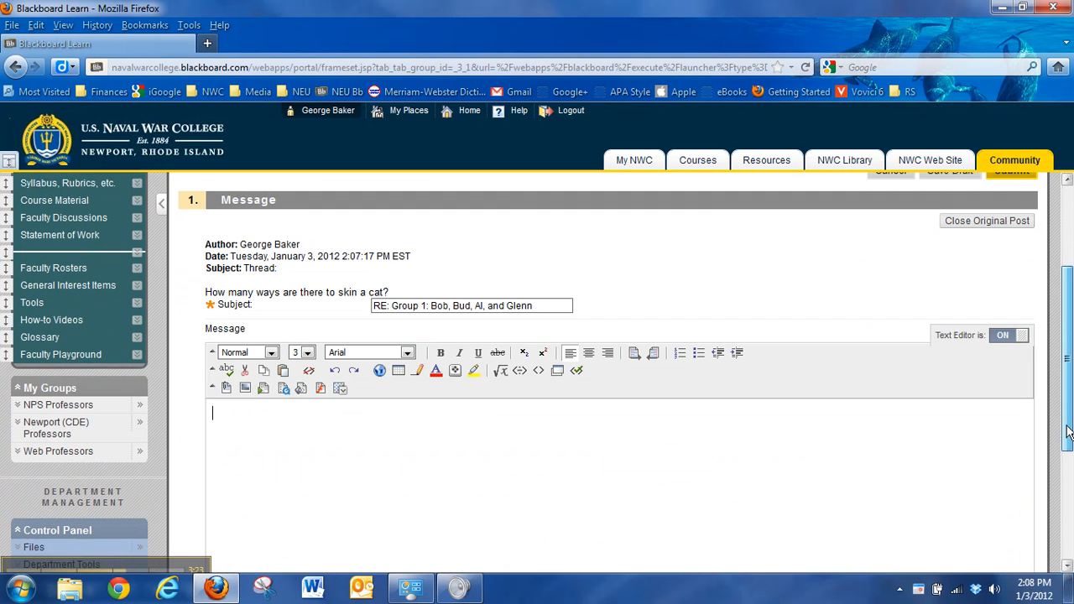
{"action": "left_click", "coordinate": [391, 428]}
{"action": "type", "text": "A"}
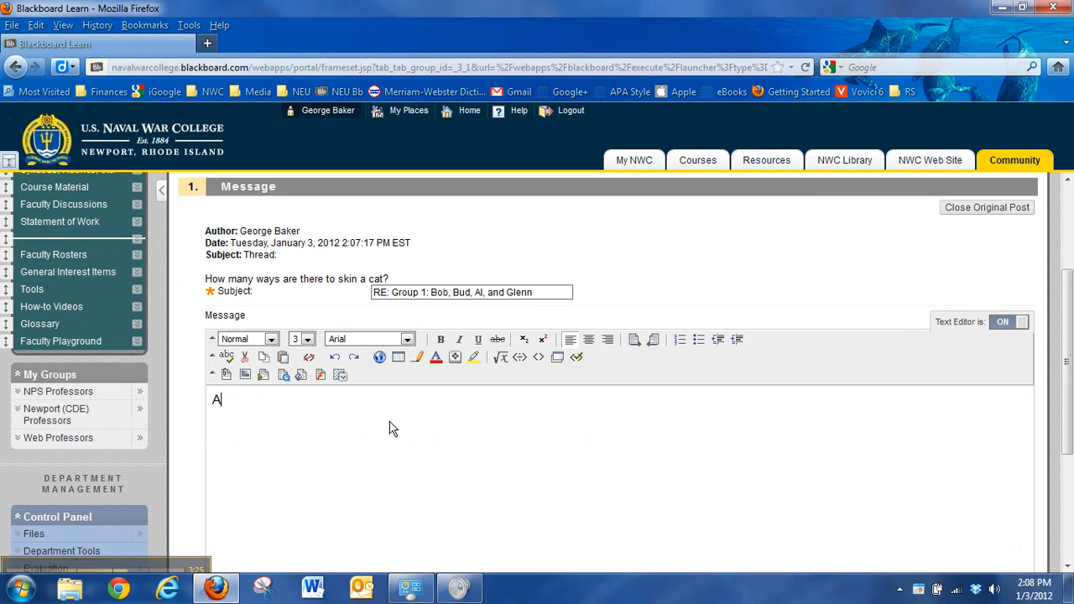
{"action": "type", "text": "s I recall, there are three ways to skin a cat."}
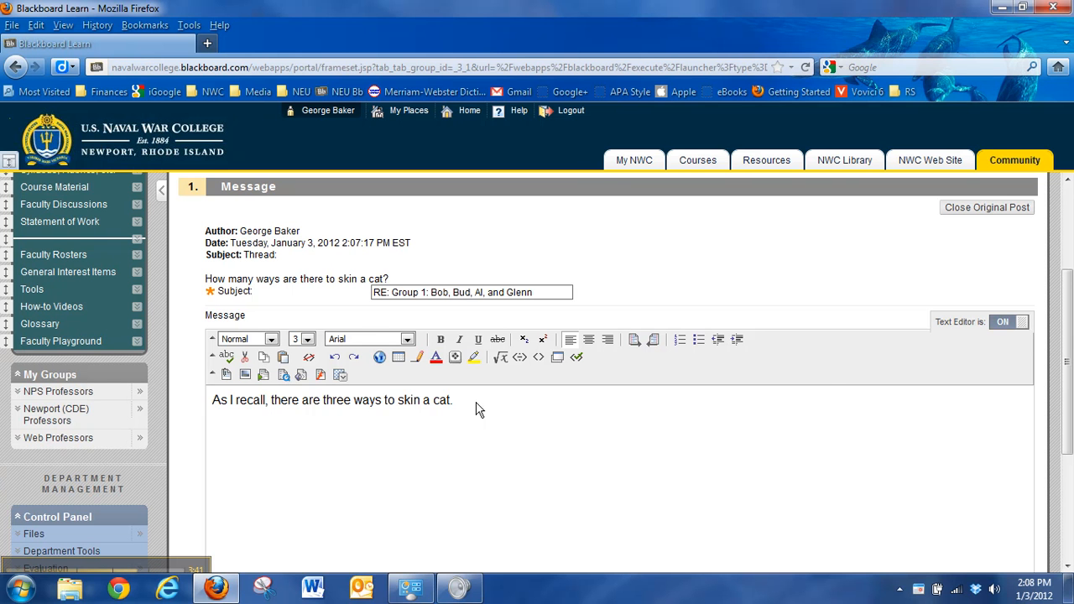
Preview the reply's message, close the preview, and submit the reply to the Group 1 thread.
{"action": "left_click_drag", "start_coordinate": [1055, 356], "coordinate": [1062, 405]}
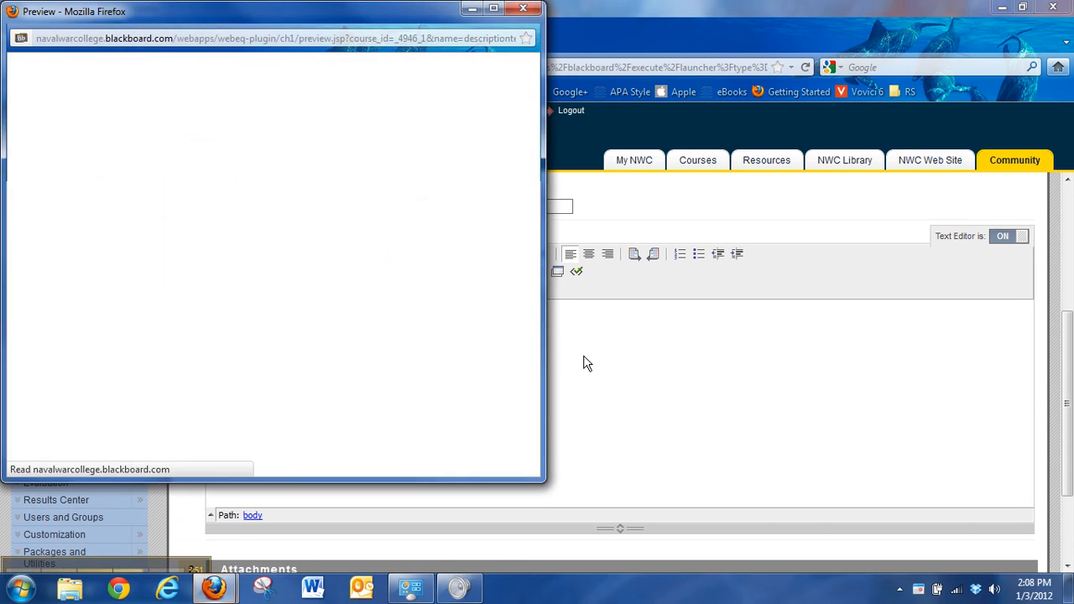
{"action": "left_click_drag", "start_coordinate": [292, 21], "coordinate": [582, 103]}
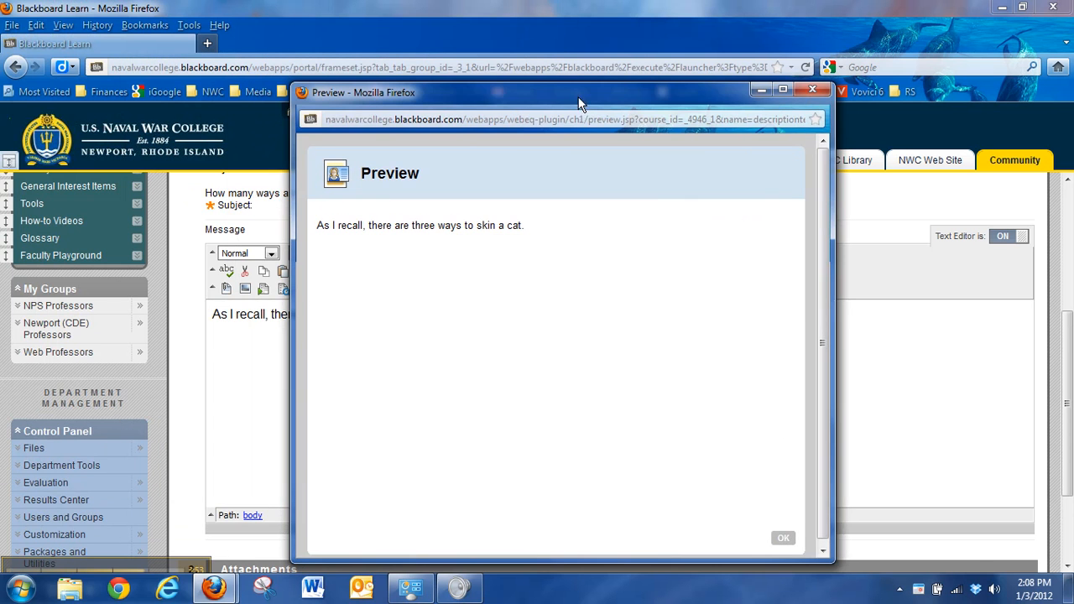
{"action": "left_click", "coordinate": [782, 538]}
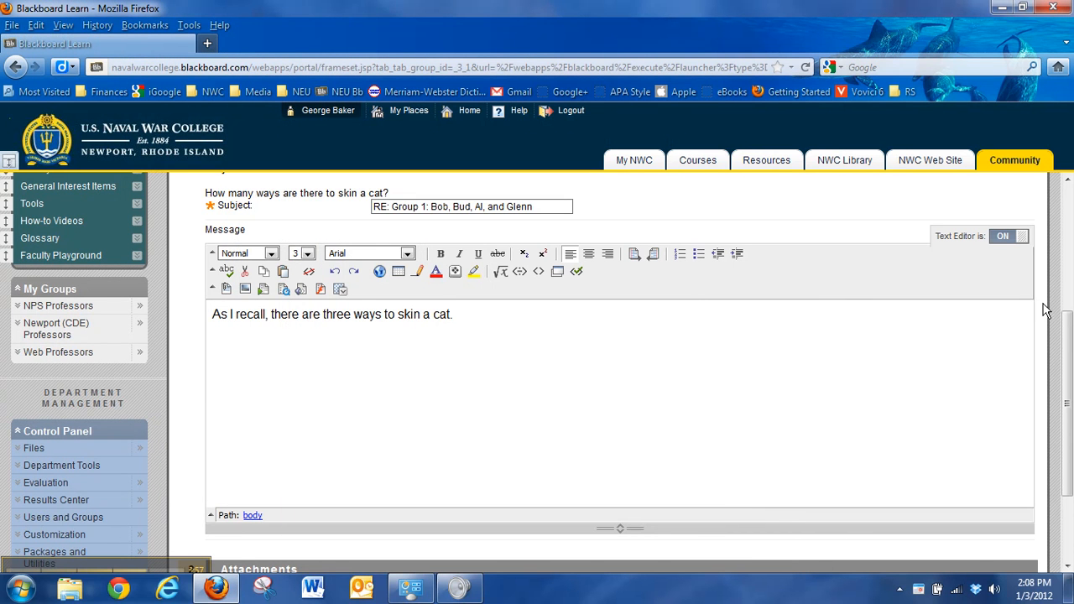
{"action": "scroll", "coordinate": [1064, 340], "scroll_direction": "up", "scroll_amount": 3}
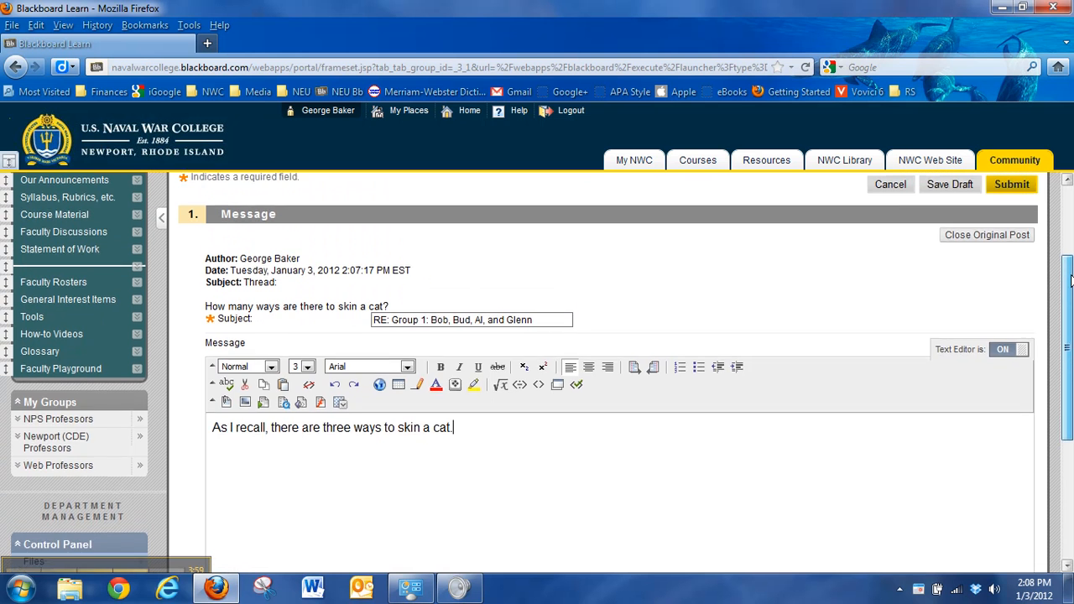
{"action": "left_click", "coordinate": [1022, 221]}
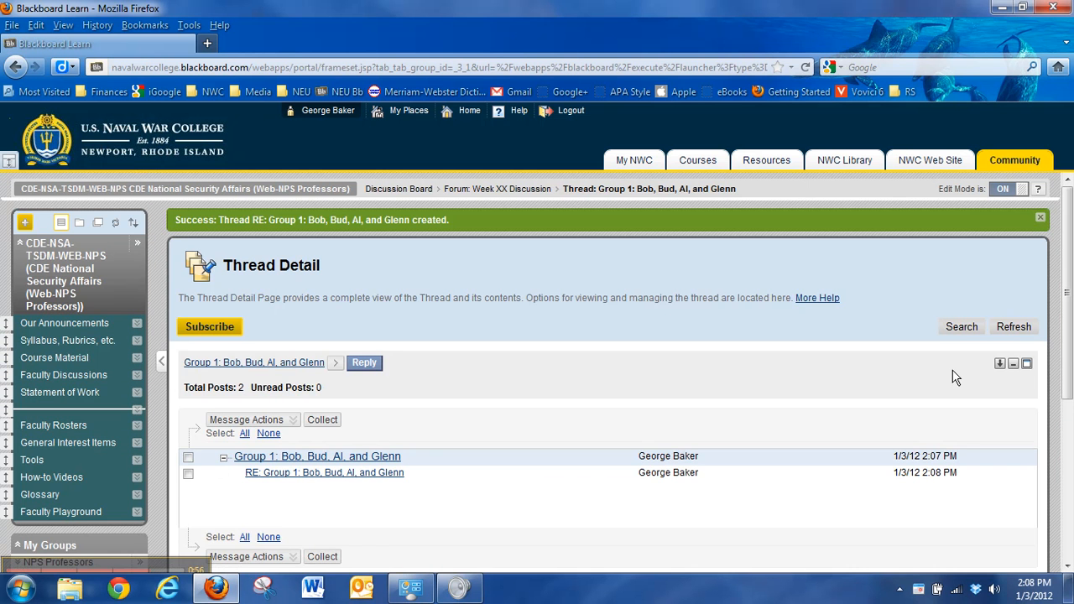
Open the posted reply in the Group 1 thread, change its subject to "RE: 3 Way!" and submit the edit.
{"action": "left_click_drag", "start_coordinate": [1065, 351], "coordinate": [1063, 458]}
{"action": "left_click", "coordinate": [312, 301]}
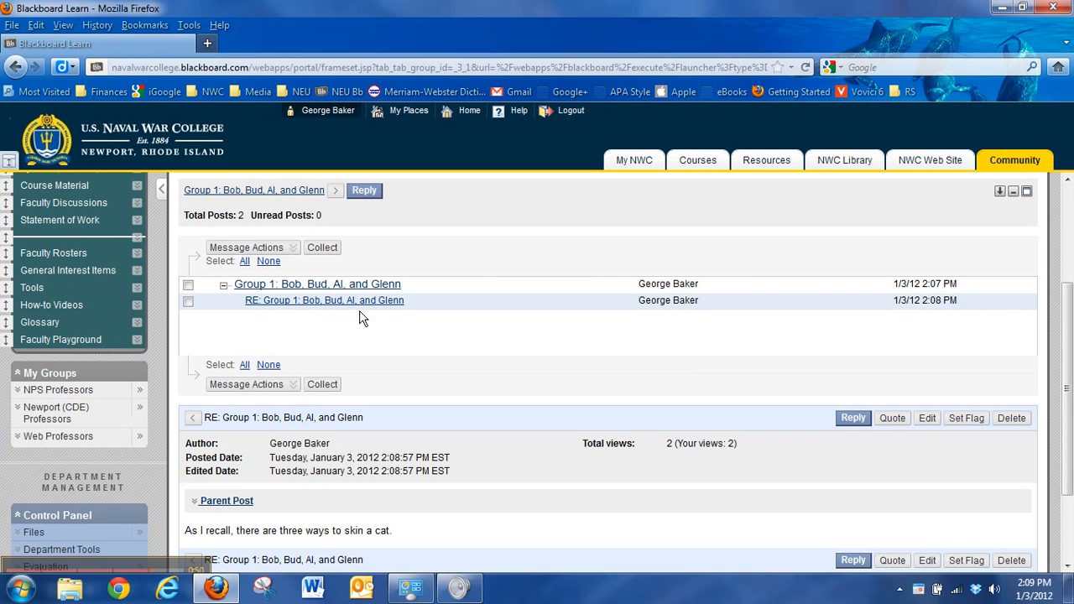
{"action": "left_click_drag", "start_coordinate": [1069, 365], "coordinate": [1070, 394]}
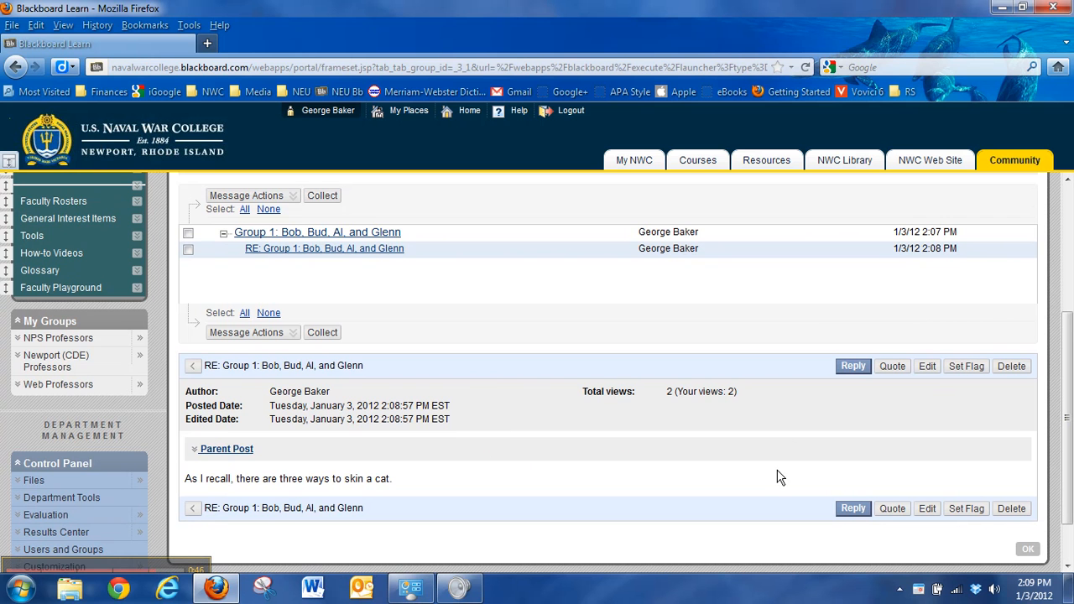
{"action": "left_click", "coordinate": [929, 512]}
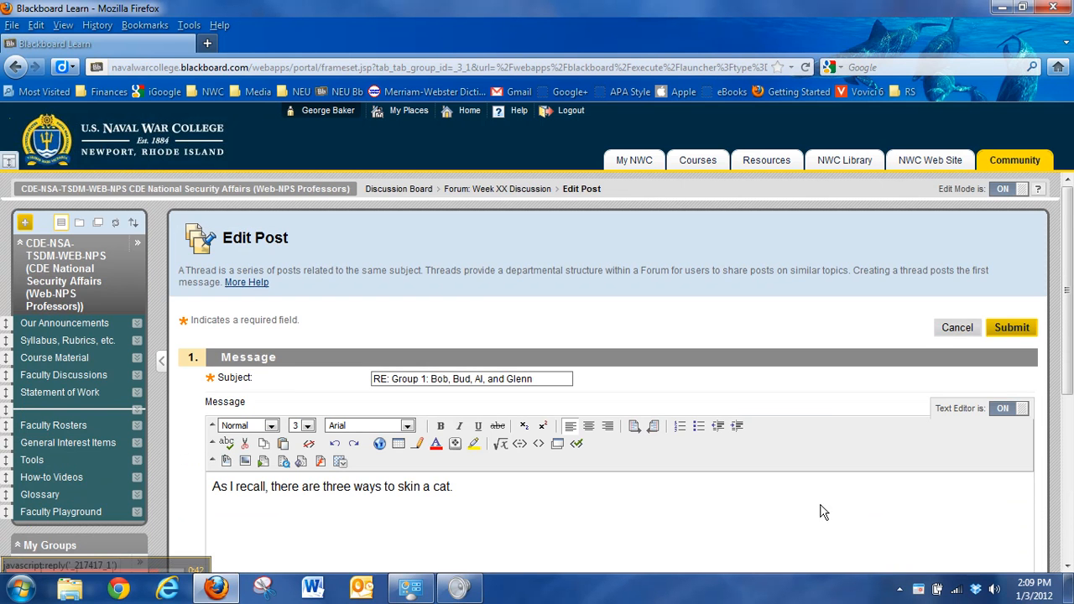
{"action": "left_click_drag", "start_coordinate": [541, 379], "coordinate": [389, 373]}
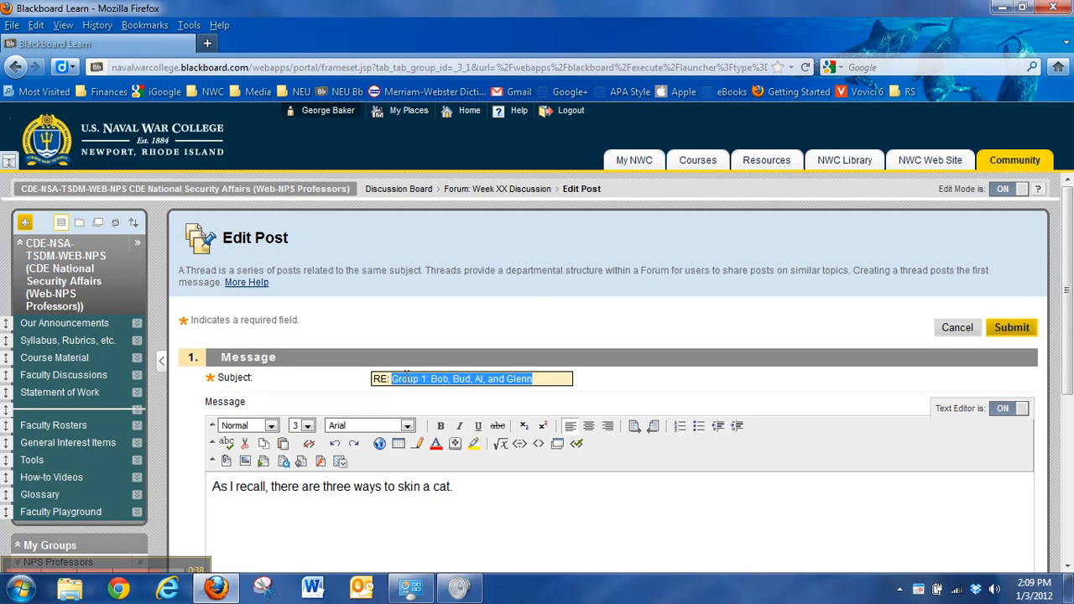
{"action": "type", "text": "3 Way!"}
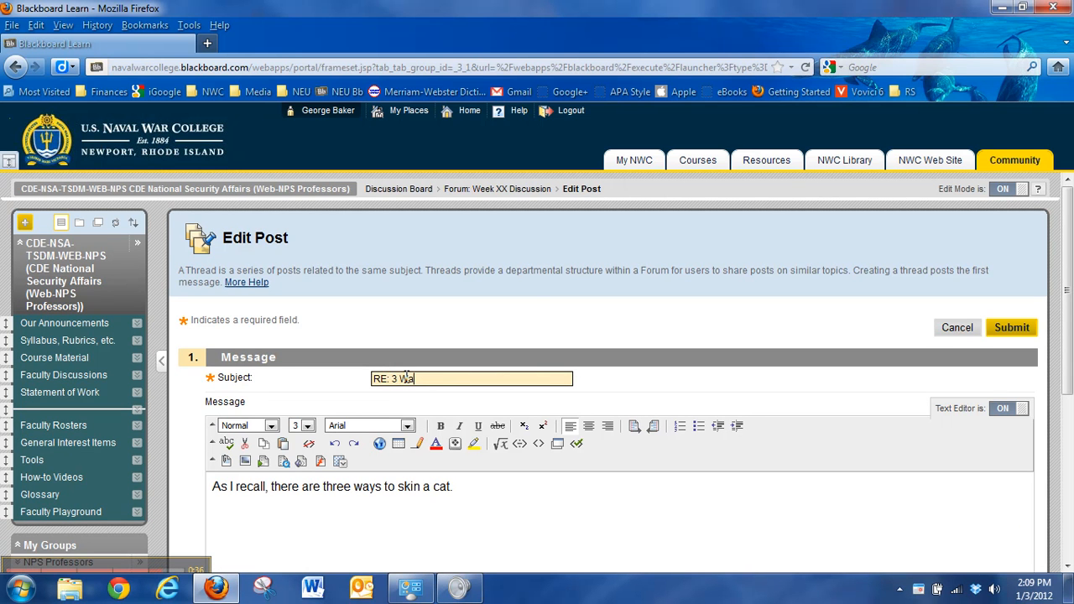
{"action": "left_click", "coordinate": [1021, 329]}
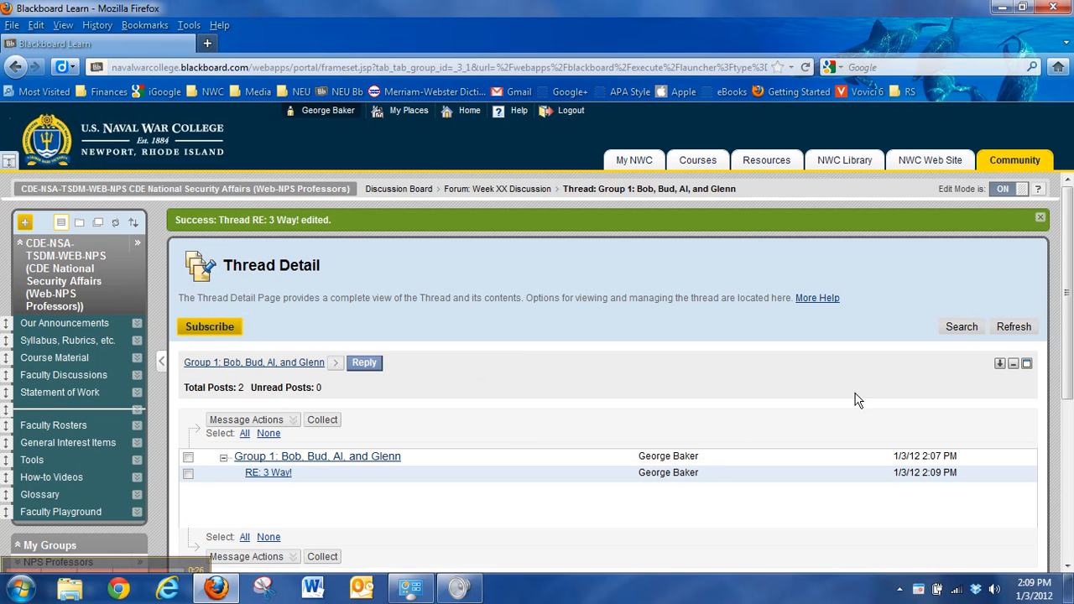
Look over the edited reply in the Group 1 thread and return to the Week XX Discussion forum's thread list.
{"action": "left_click_drag", "start_coordinate": [1068, 352], "coordinate": [1068, 424]}
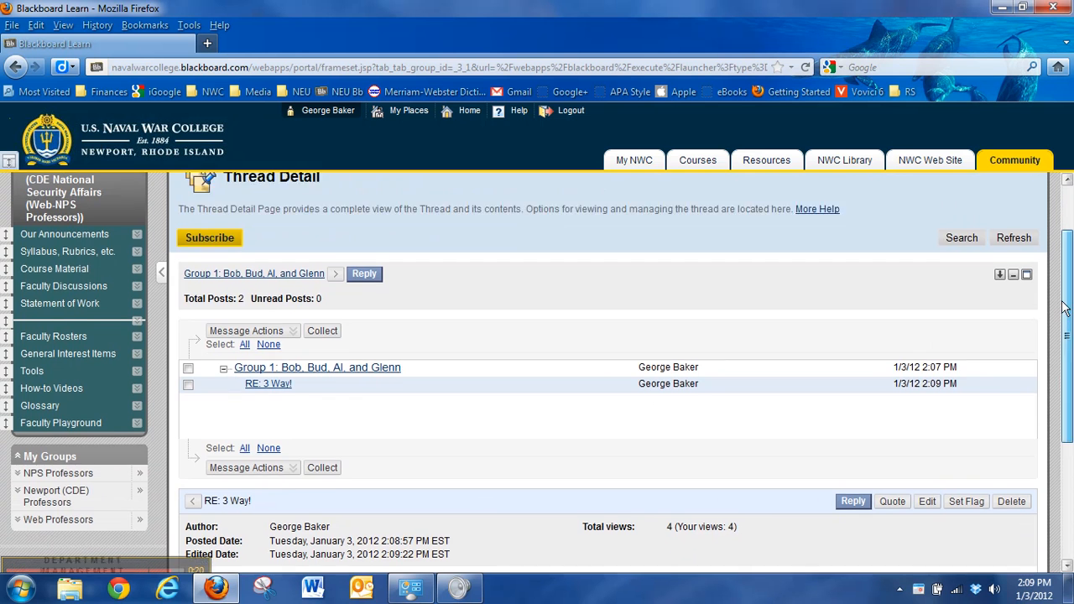
{"action": "left_click_drag", "start_coordinate": [1066, 342], "coordinate": [1059, 288]}
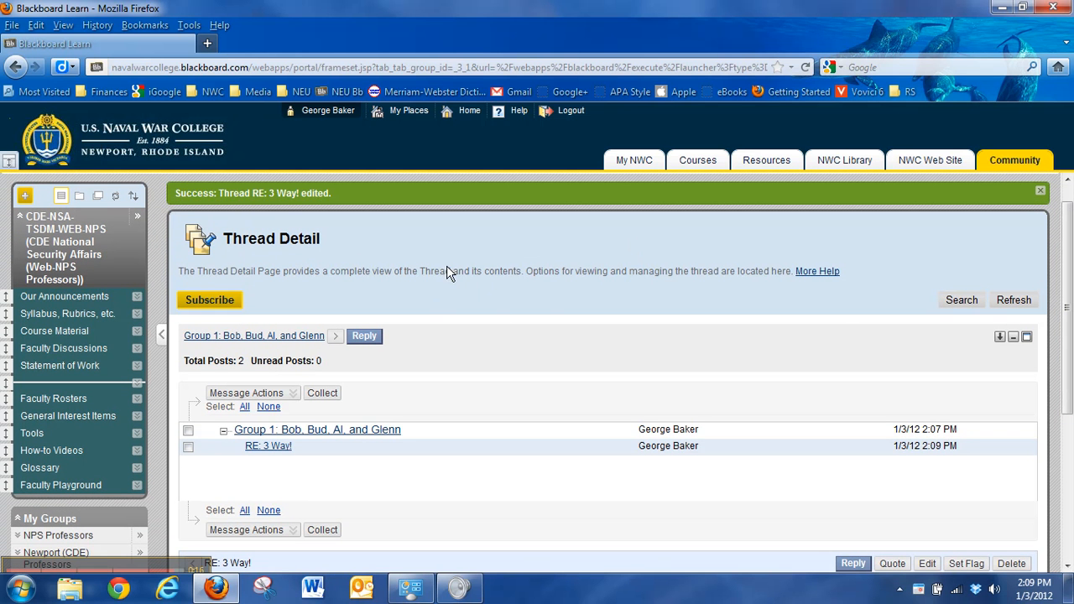
{"action": "scroll", "coordinate": [1071, 327], "scroll_direction": "up", "scroll_amount": 1}
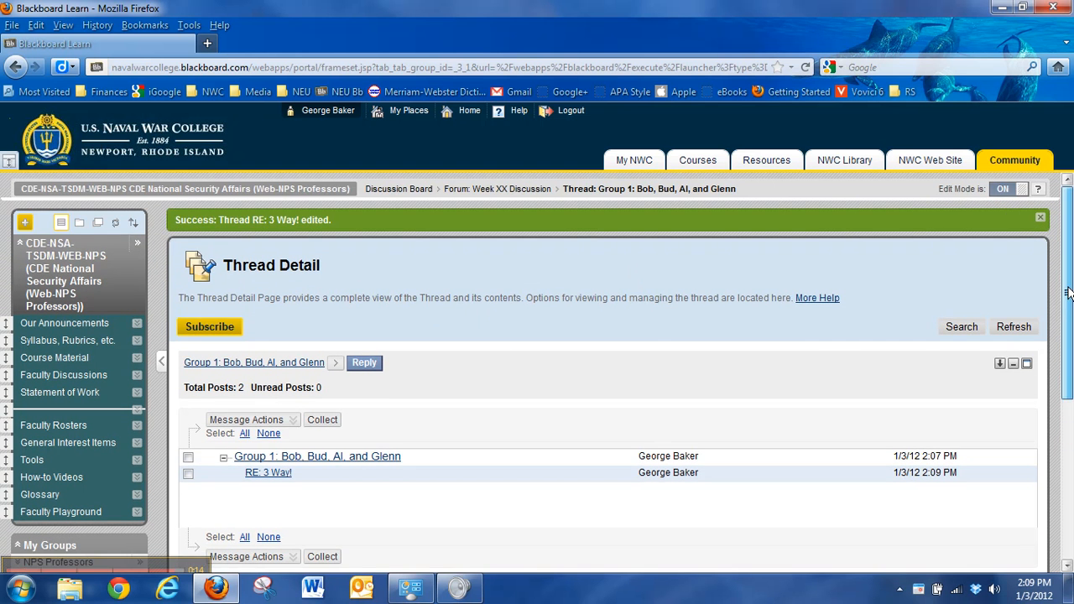
{"action": "left_click", "coordinate": [497, 191]}
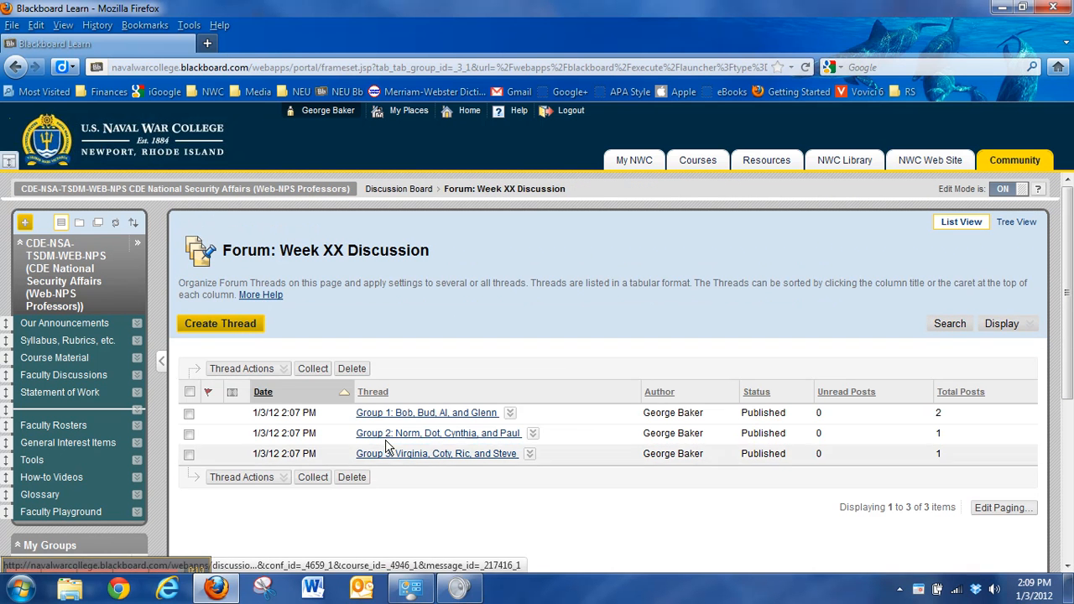